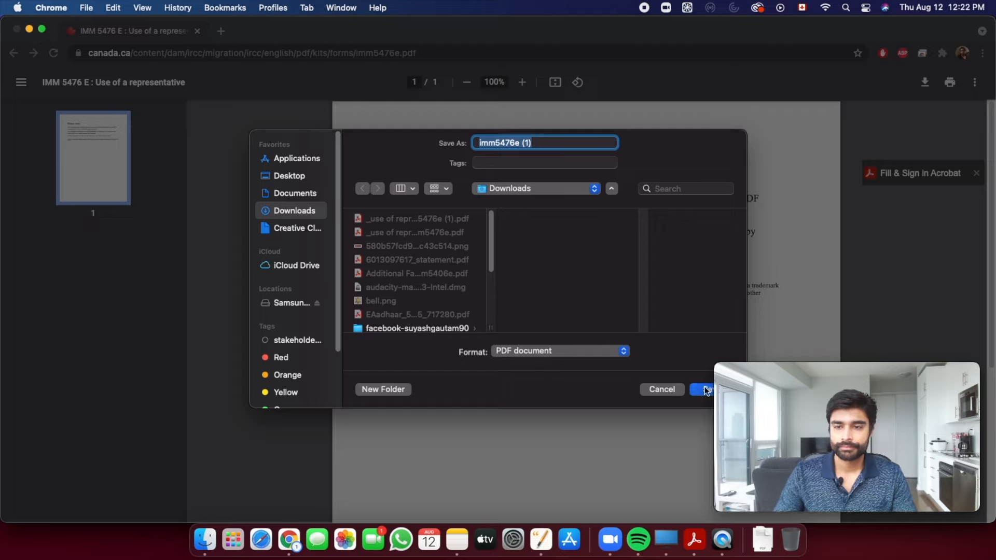
- Open the downloaded imm5476e (1).pdf from Finder in Acrobat Pro DC
click(133, 506)
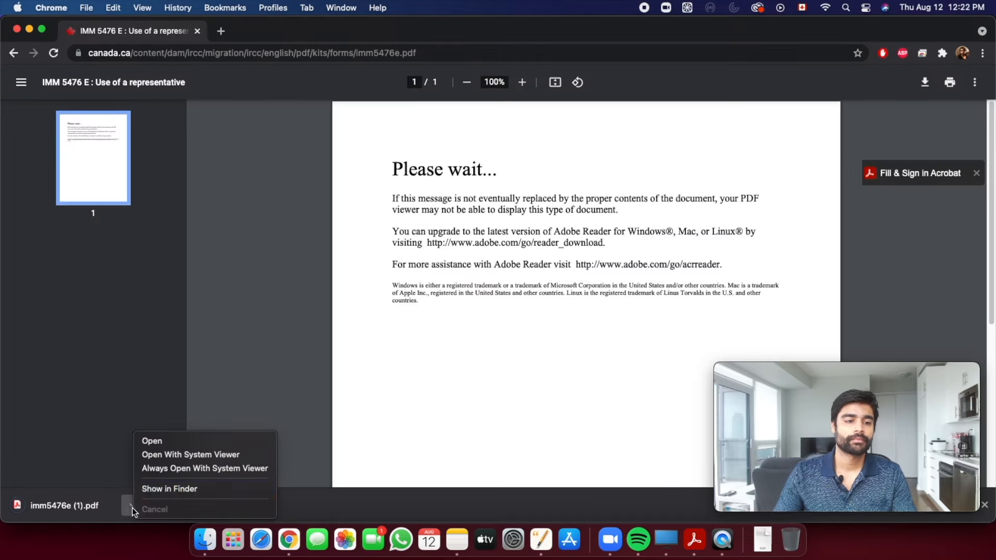
click(158, 491)
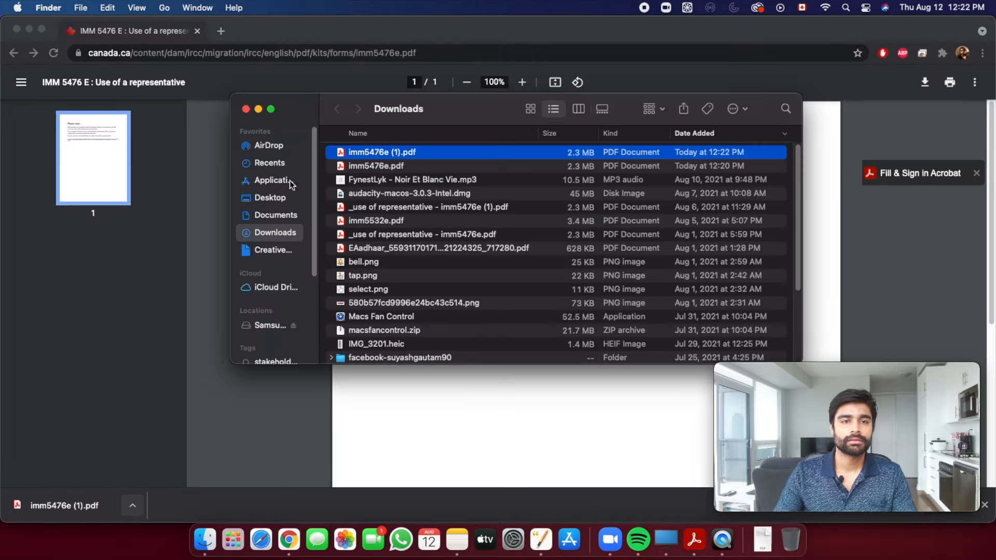
double_click(373, 151)
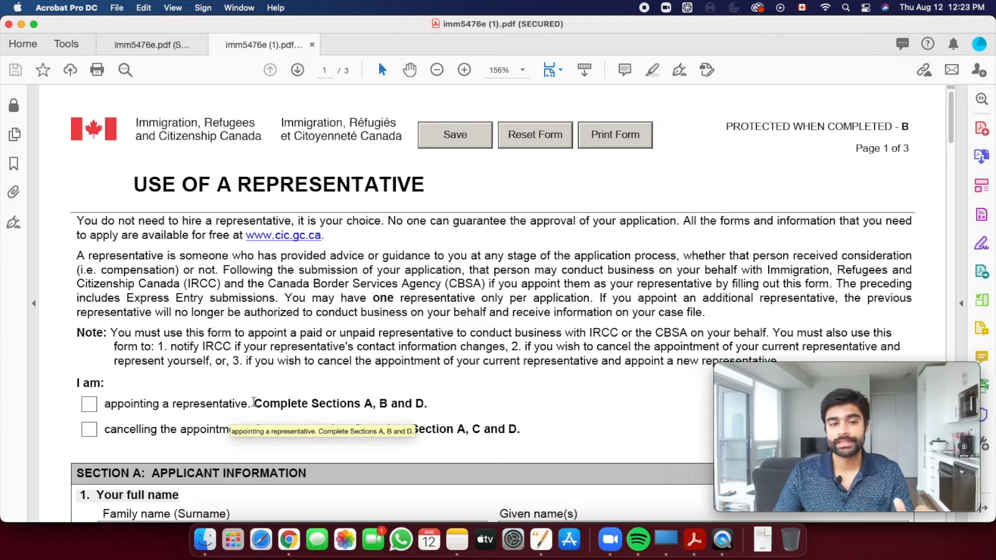
- Tick the 'appointing a representative' box under 'I am:'
scroll(280, 387, down, 4)
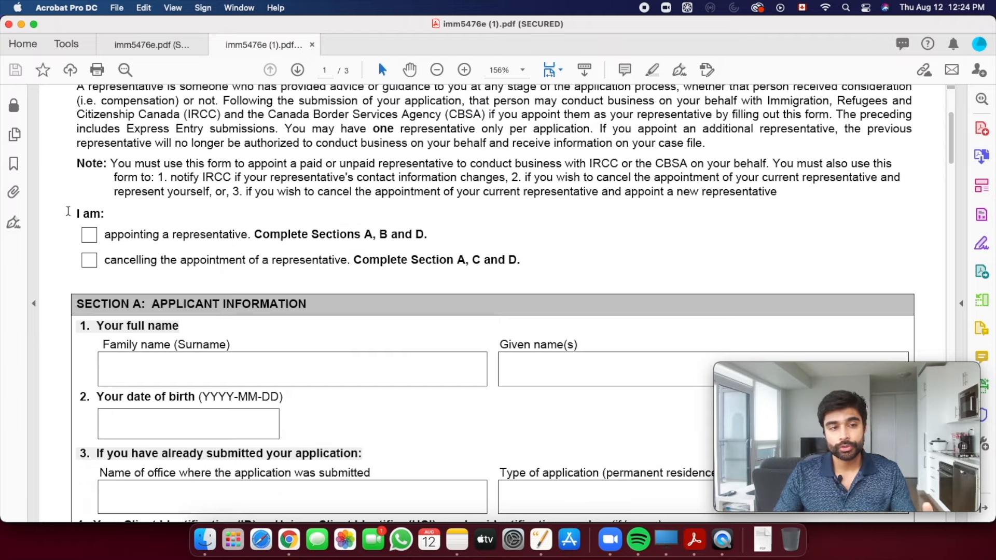
drag(75, 213, 108, 213)
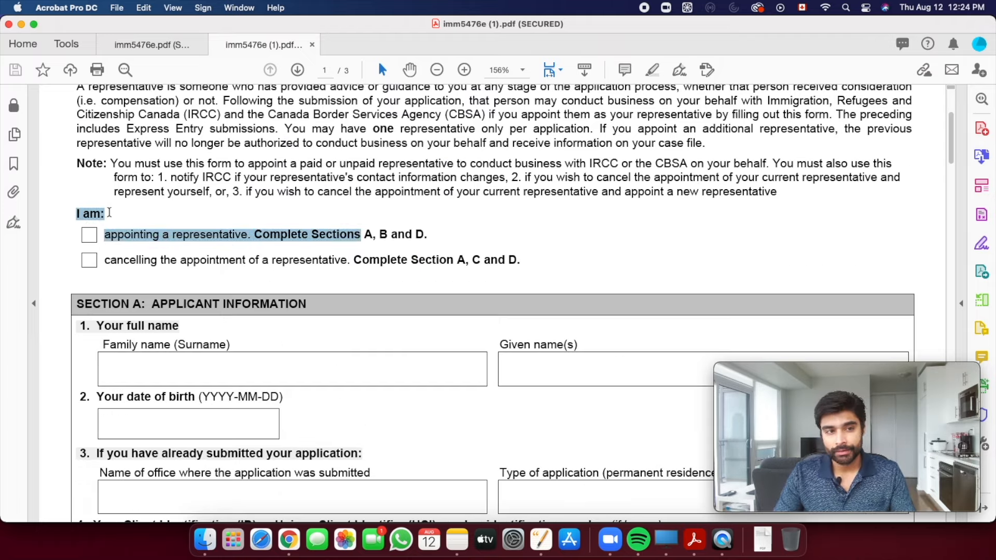
click(91, 240)
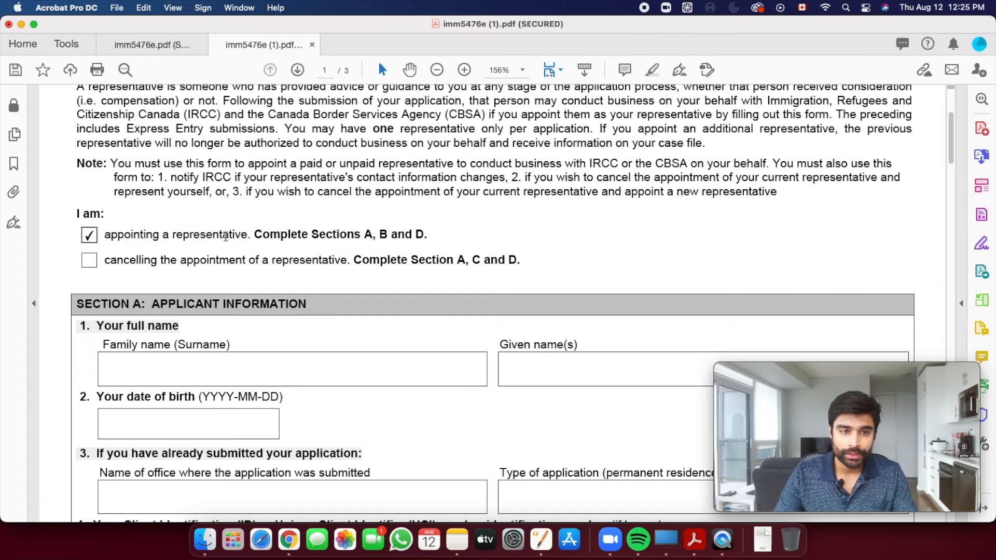
scroll(142, 285, down, 2)
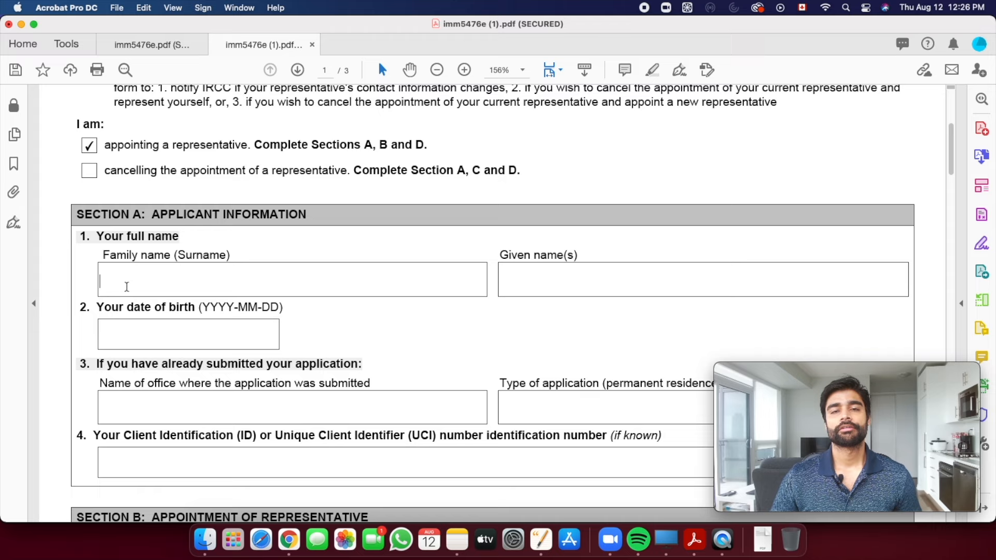
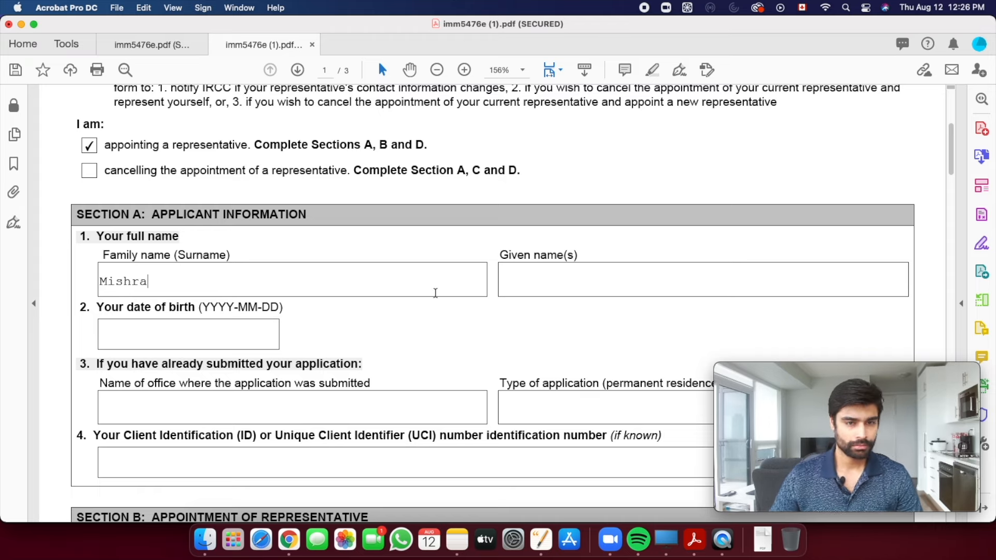
click(518, 283)
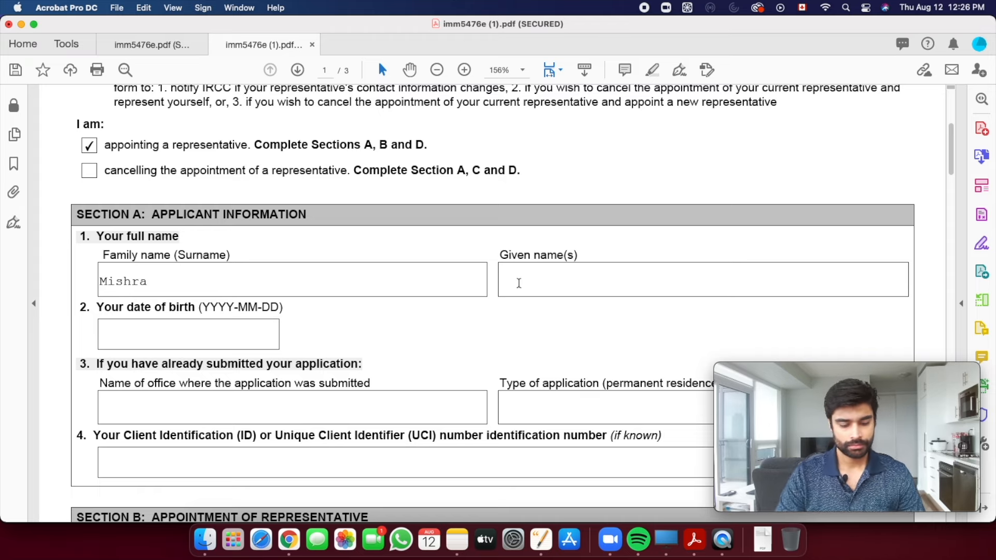
scroll(196, 324, down, 2)
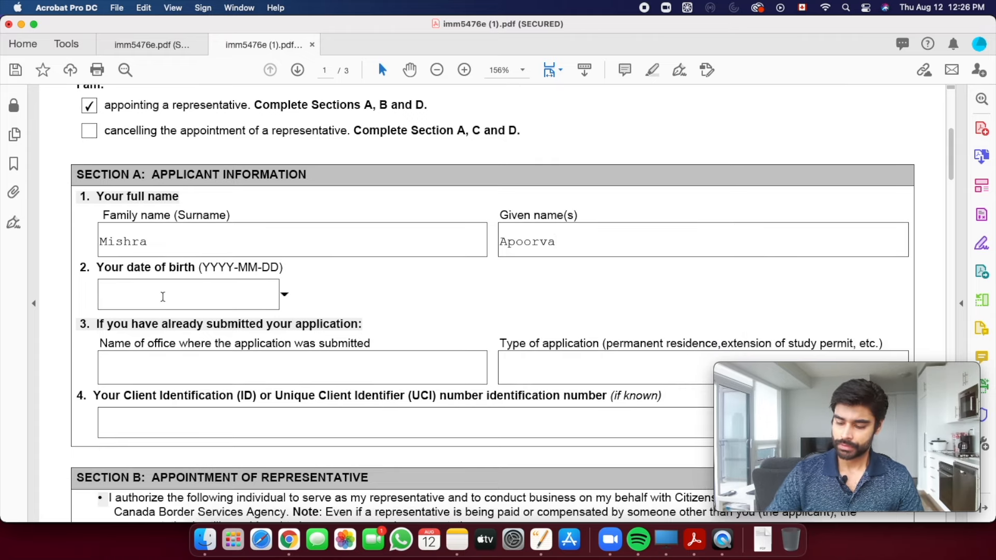
click(162, 297)
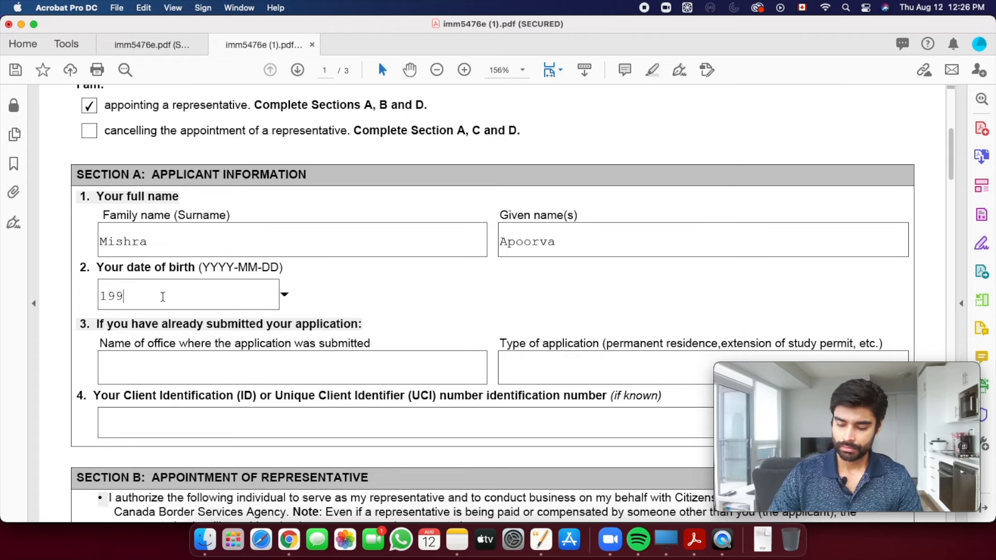
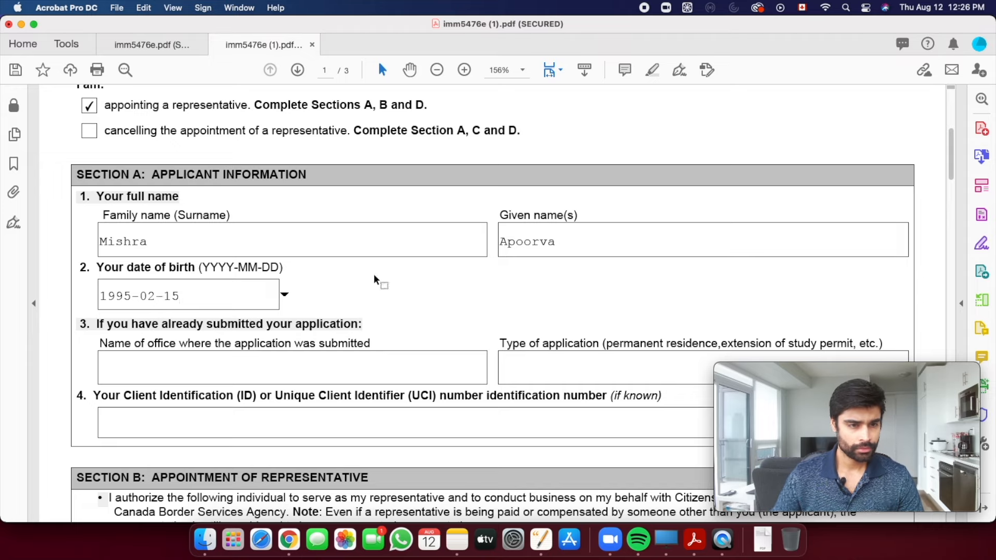
scroll(440, 283, down, 1)
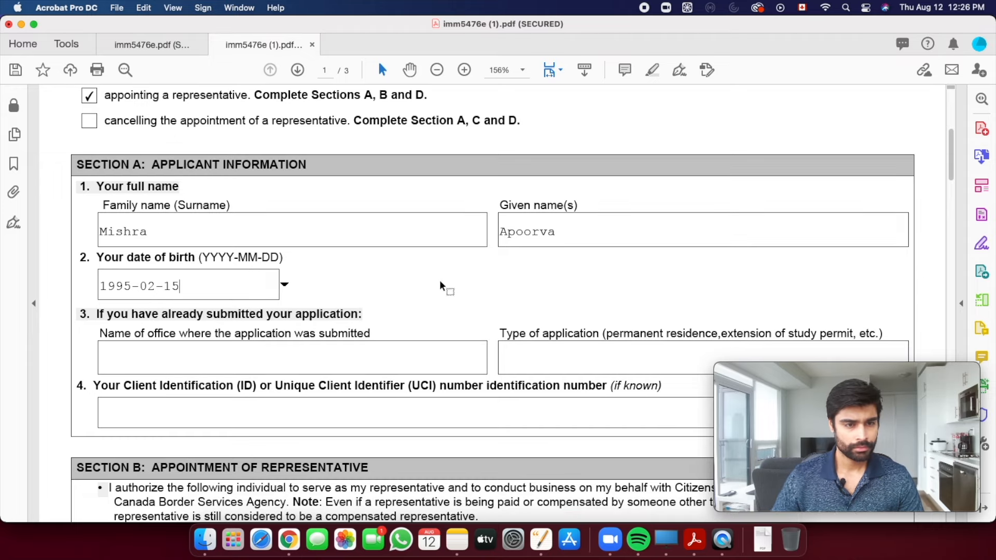
scroll(207, 306, down, 3)
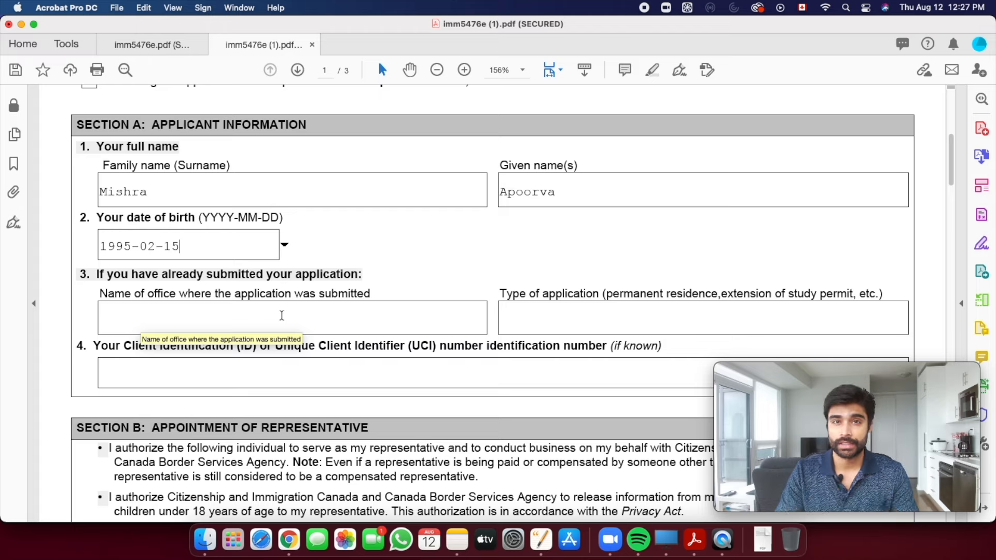
- Enter N/A in the Name of office field
click(192, 321)
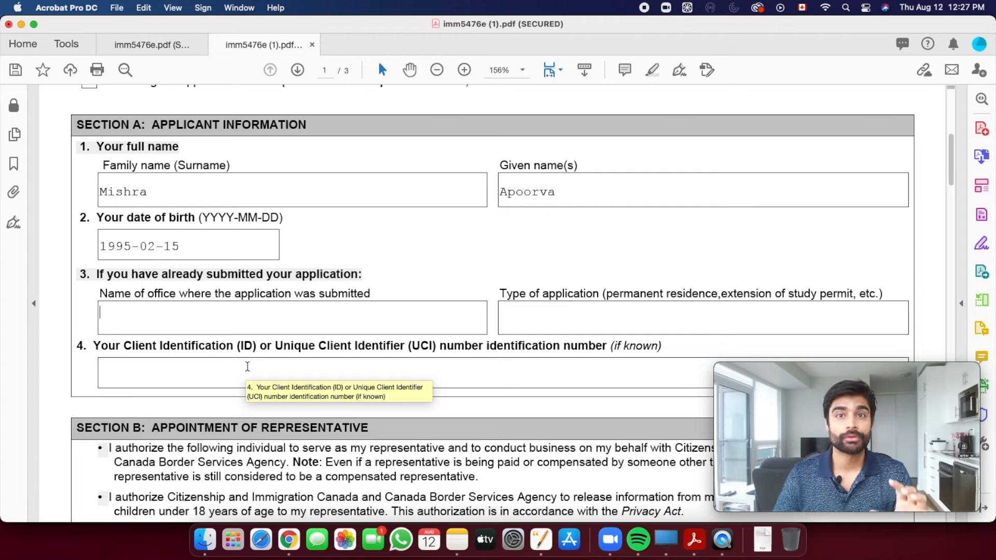
scroll(477, 318, down, 1)
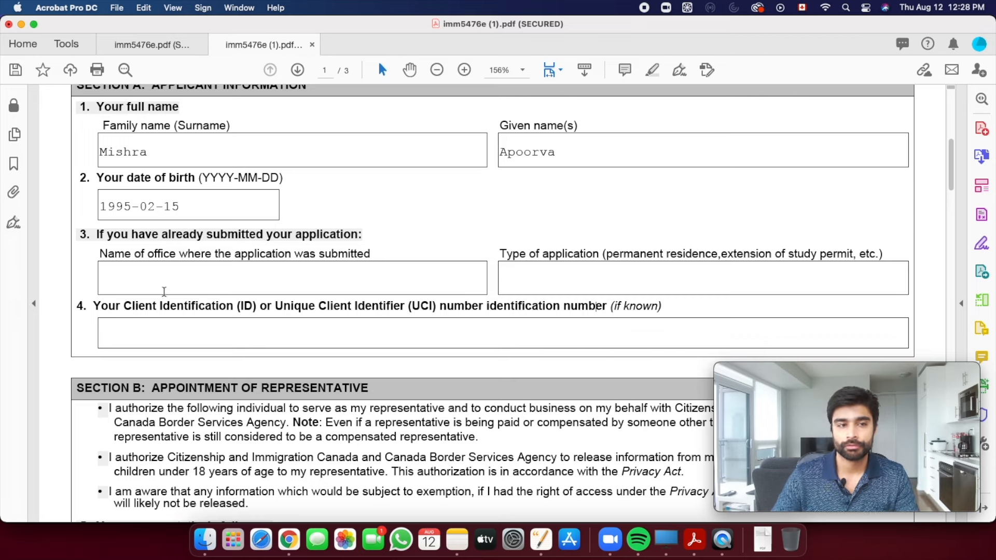
click(276, 289)
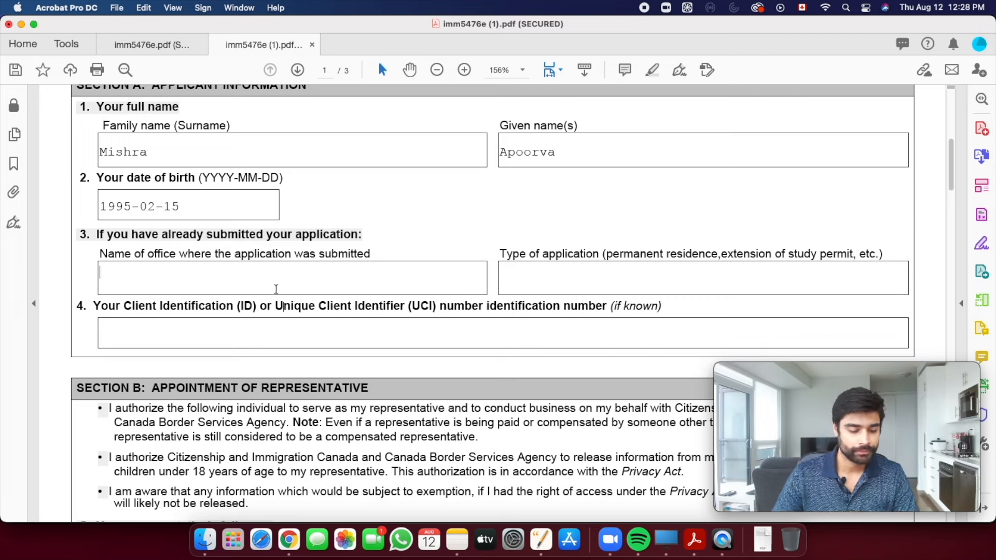
text(Na)
key(BackSpace)
text(/A)
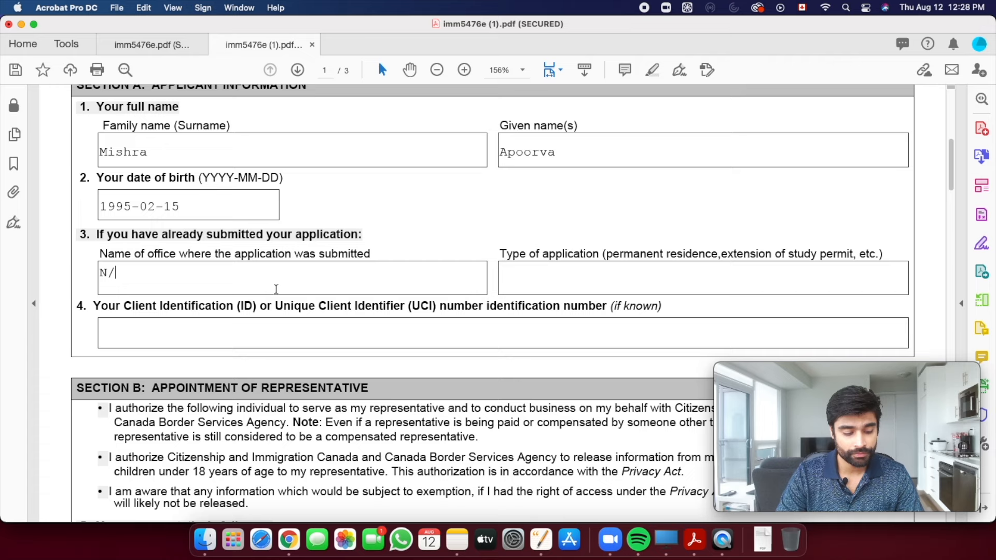
- Enter N/A for Type of application and UCI number, then scroll to Section B
click(519, 284)
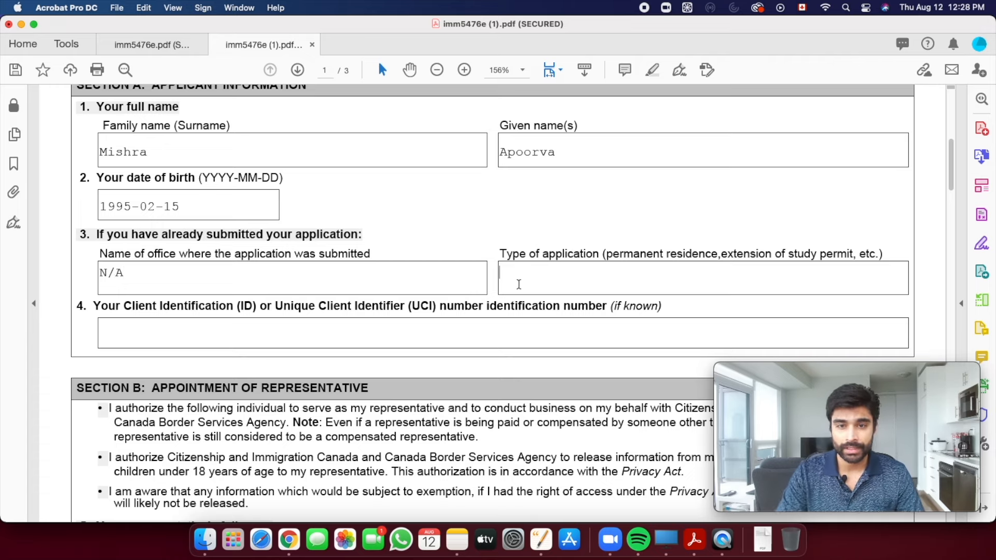
text(N/A)
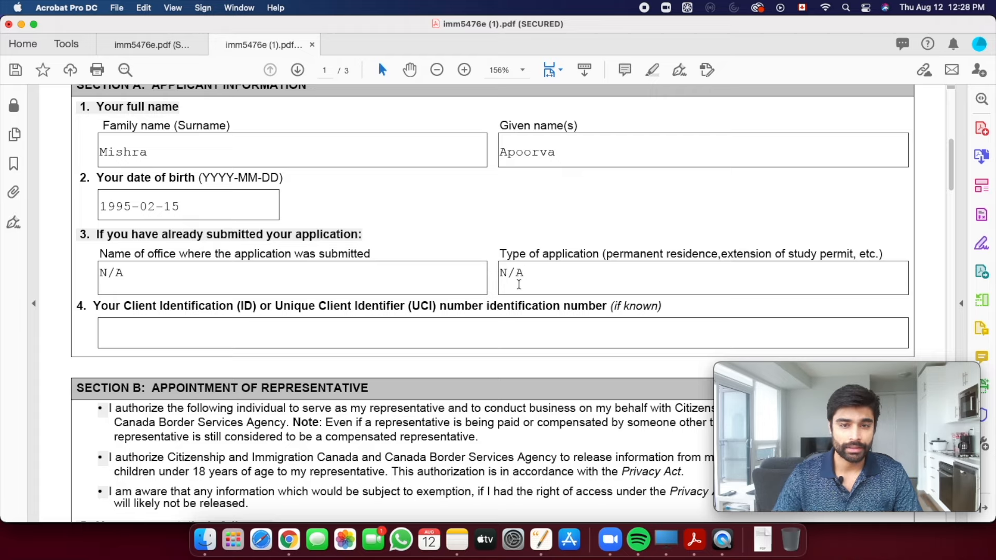
click(198, 338)
text(N/A)
scroll(241, 336, down, 2)
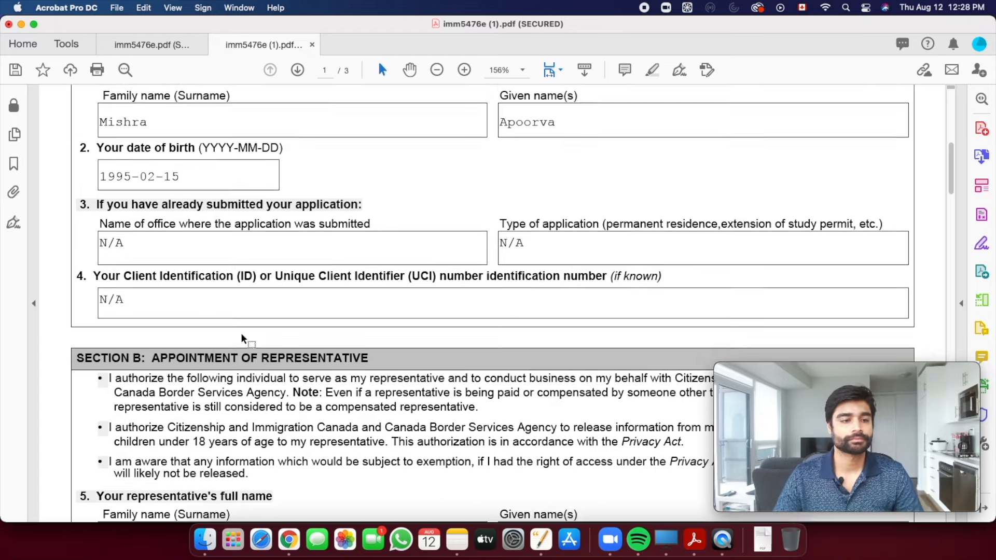
scroll(241, 333, down, 5)
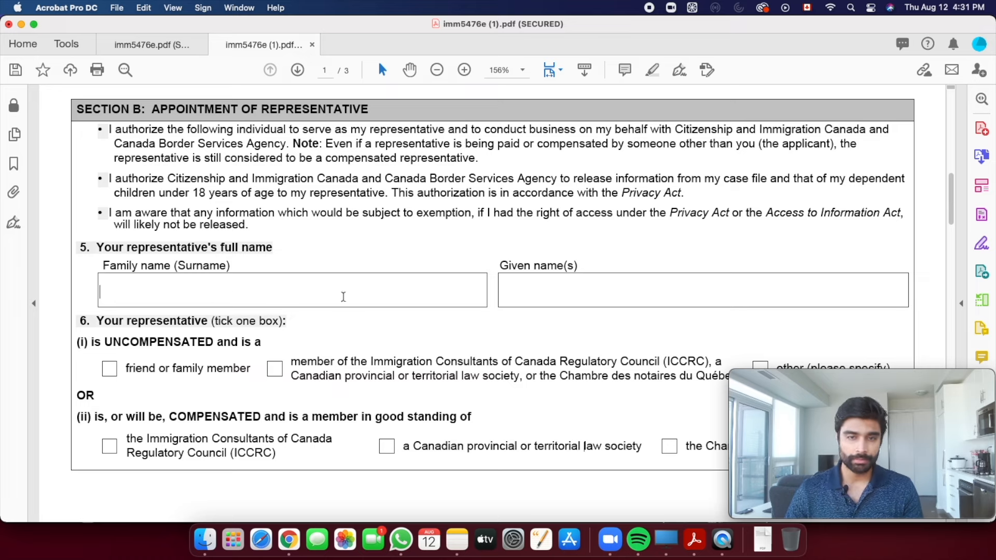
- Enter the representative's family name and given name
click(536, 294)
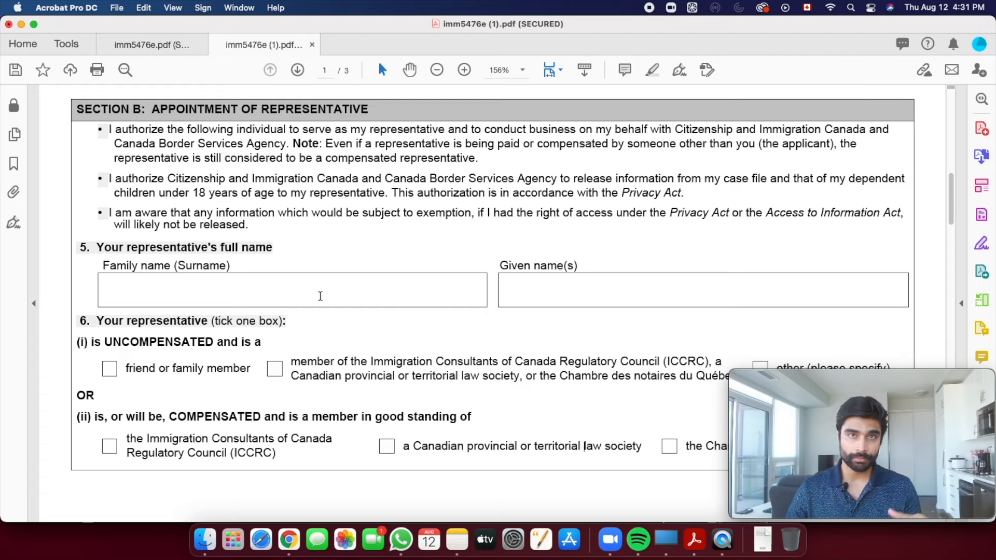
click(256, 287)
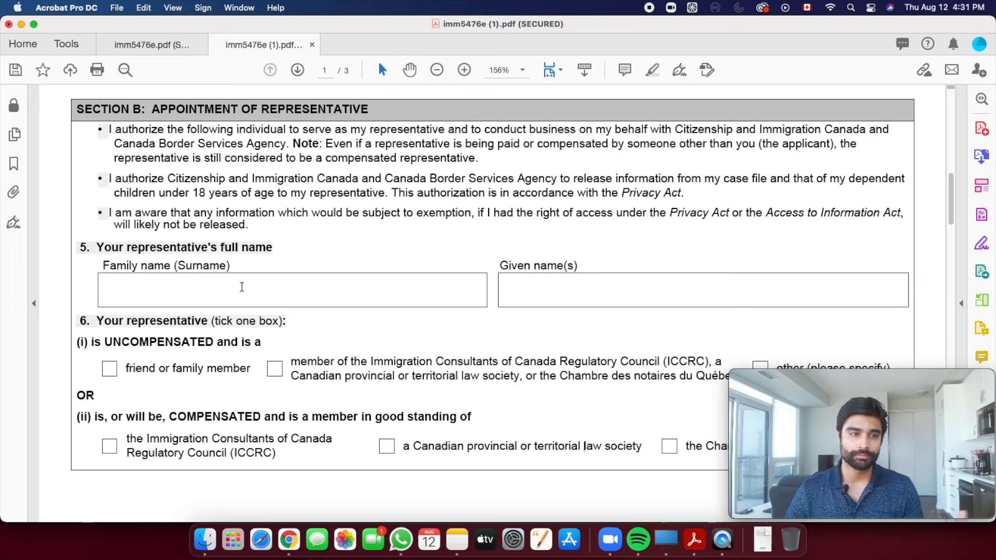
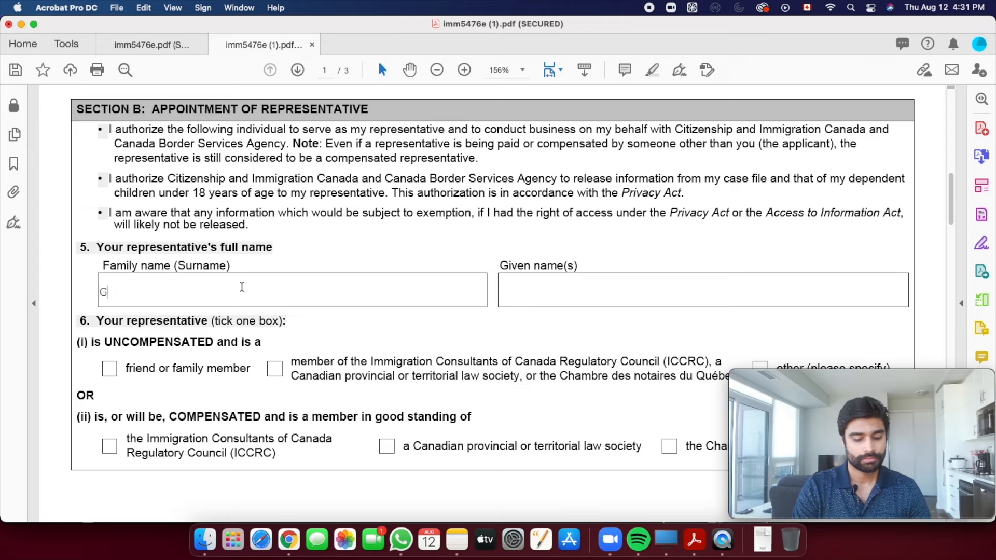
click(560, 289)
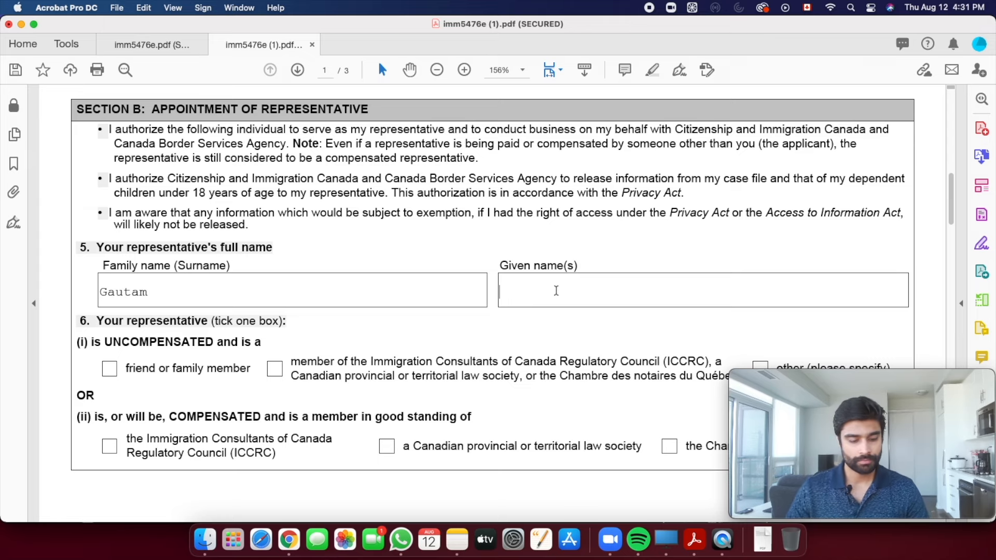
- Highlight the words UNCOMPENSATED and COMPENSATED in the representative category explanation
scroll(438, 277, down, 2)
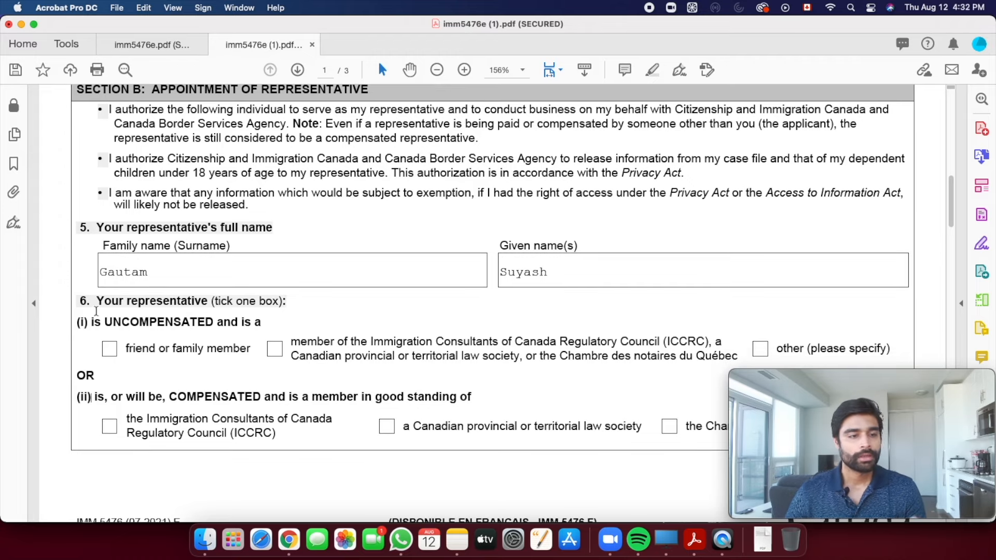
scroll(99, 310, down, 1)
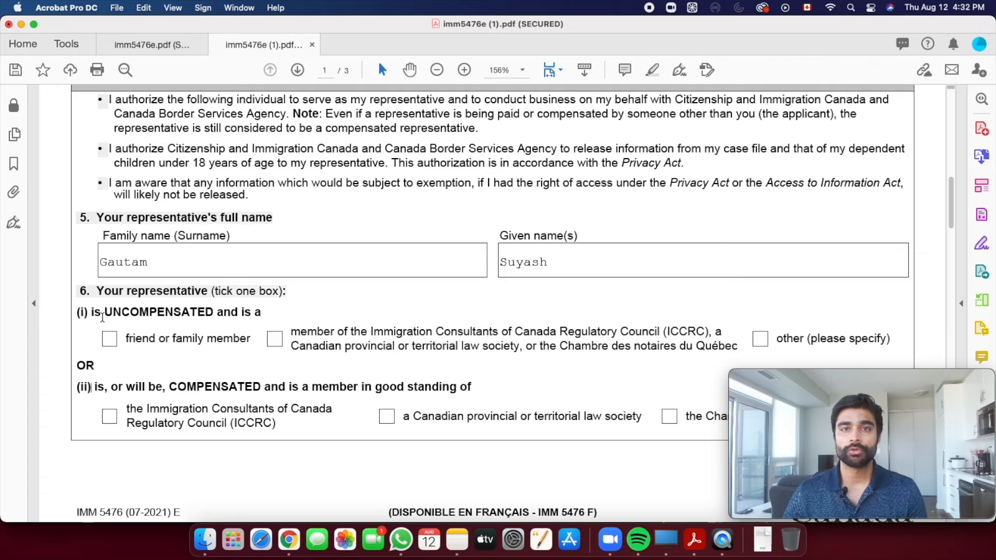
drag(104, 311, 213, 312)
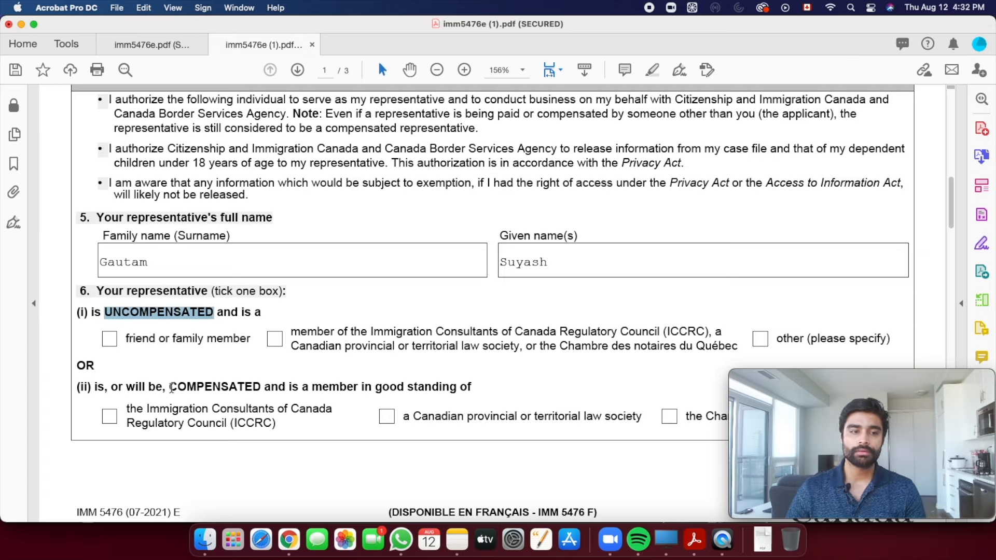
drag(169, 388, 262, 389)
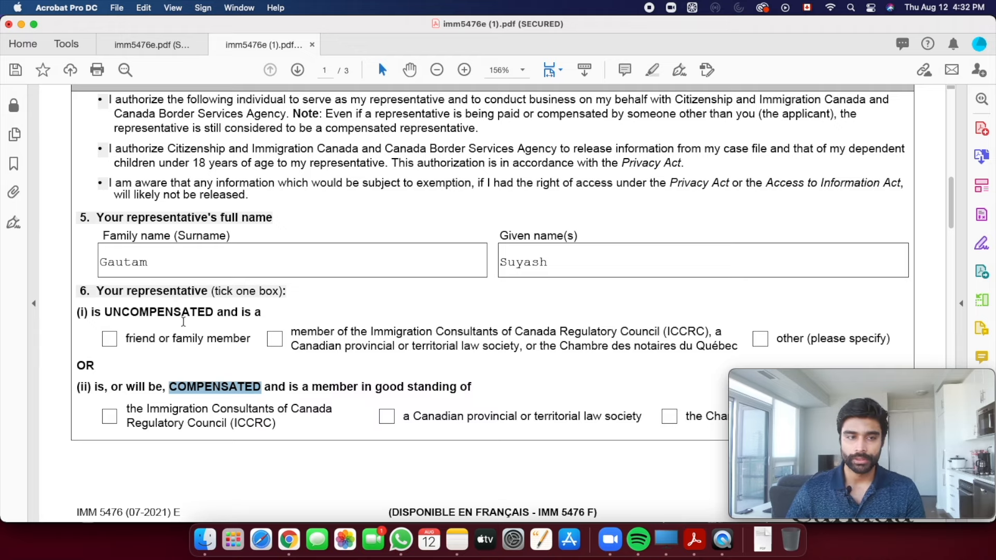
scroll(210, 300, down, 2)
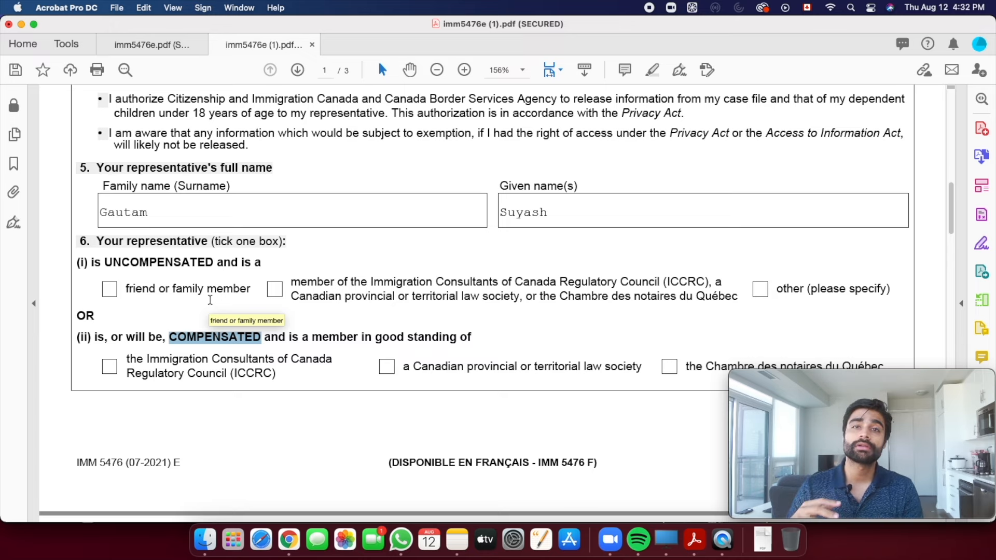
- Tick the uncompensated 'friend or family member' box in section 6
click(150, 296)
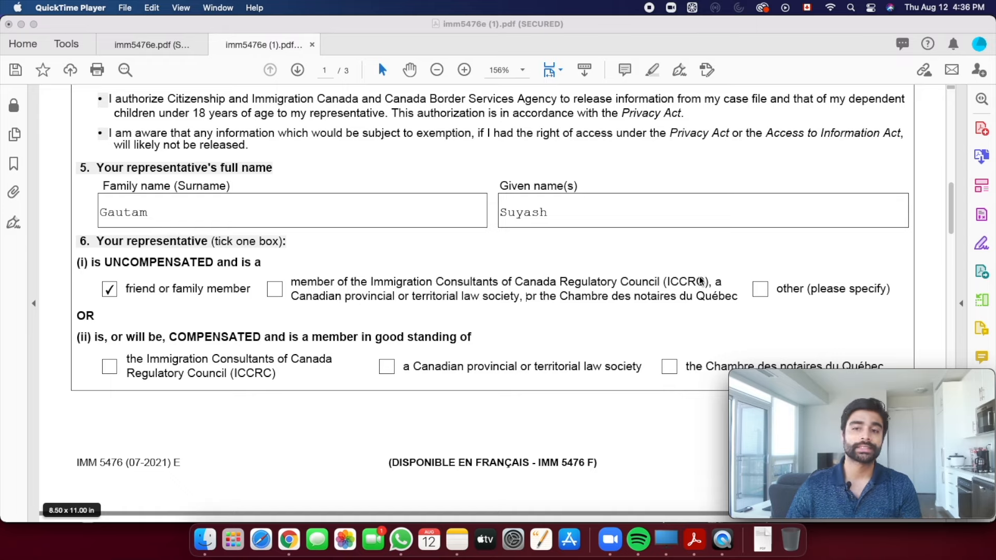
scroll(270, 298, down, 3)
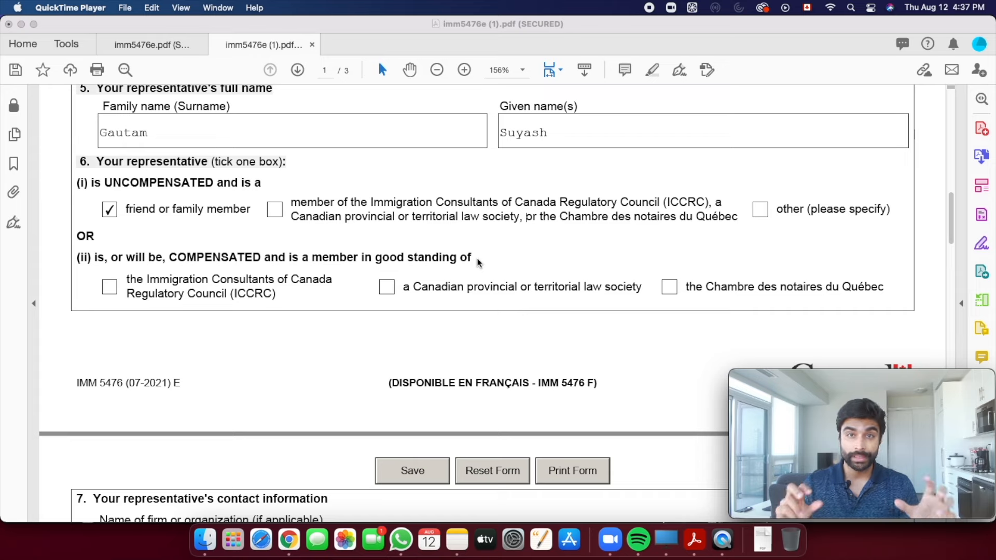
- Highlight the section 5 heading, then place the cursor in section 7's Name of firm field
scroll(103, 301, up, 1)
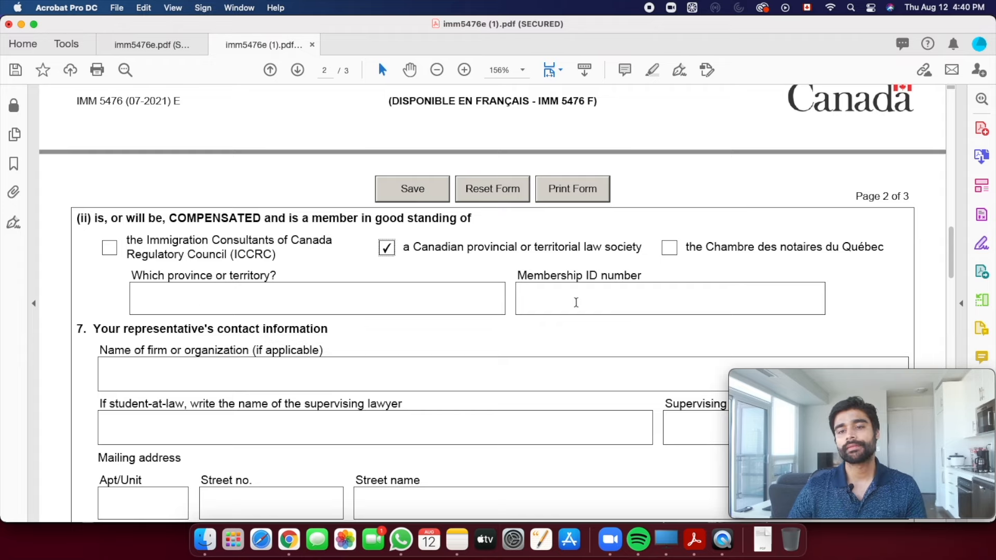
scroll(229, 217, down, 5)
click(229, 217)
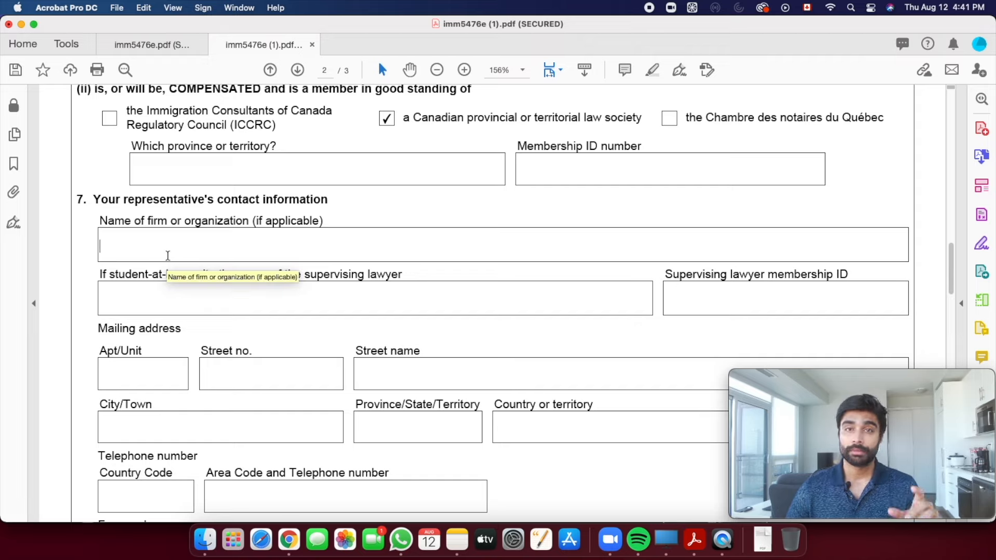
scroll(218, 264, up, 10)
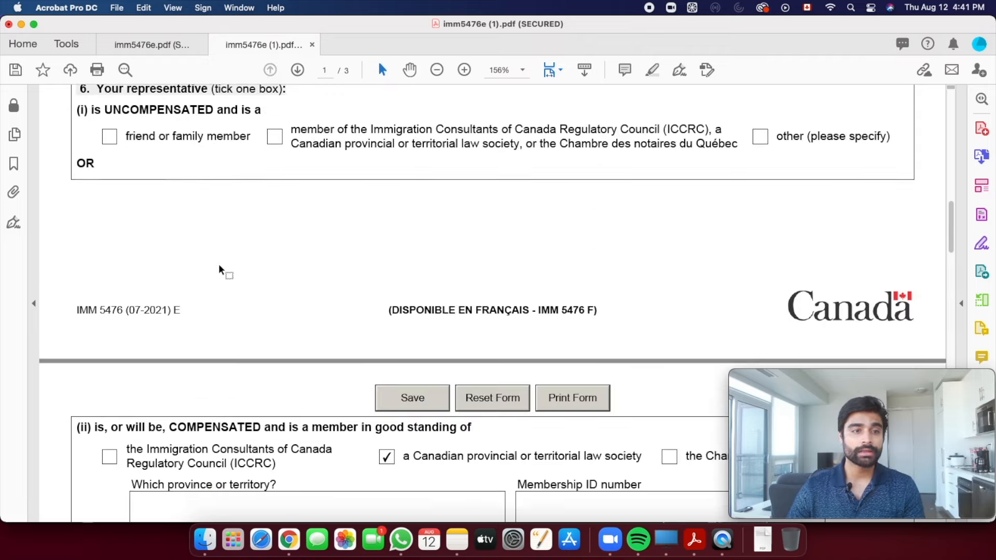
scroll(219, 264, up, 1)
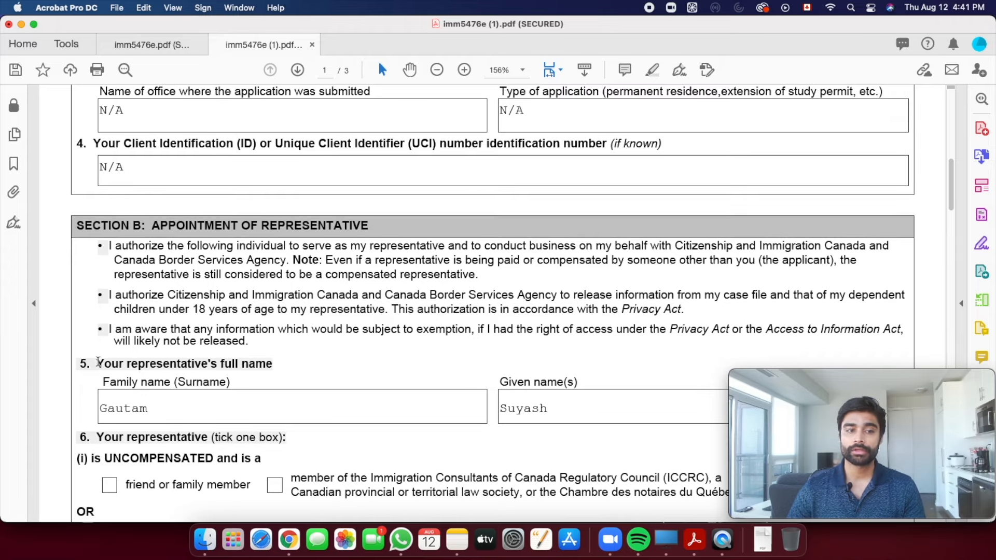
drag(98, 363, 272, 365)
scroll(261, 381, down, 10)
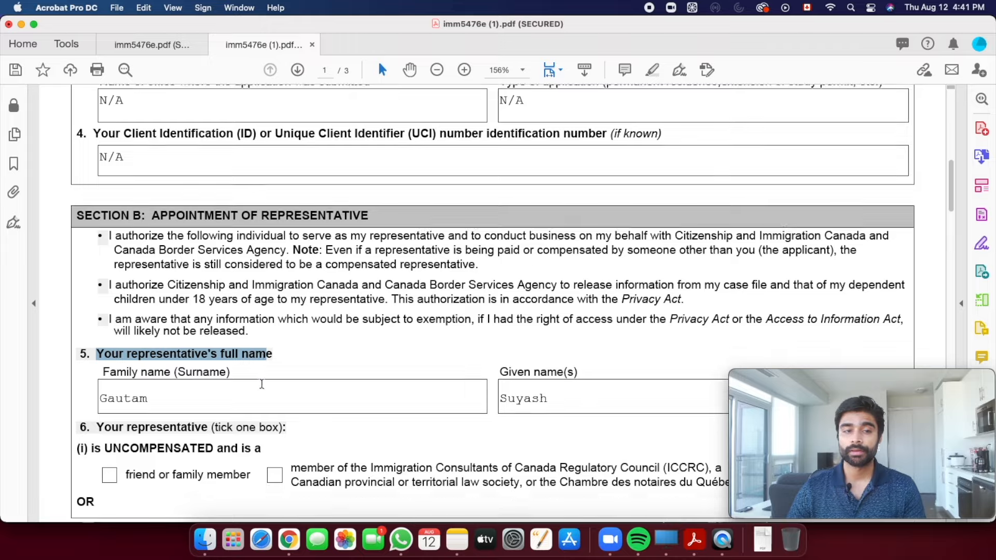
scroll(261, 380, down, 5)
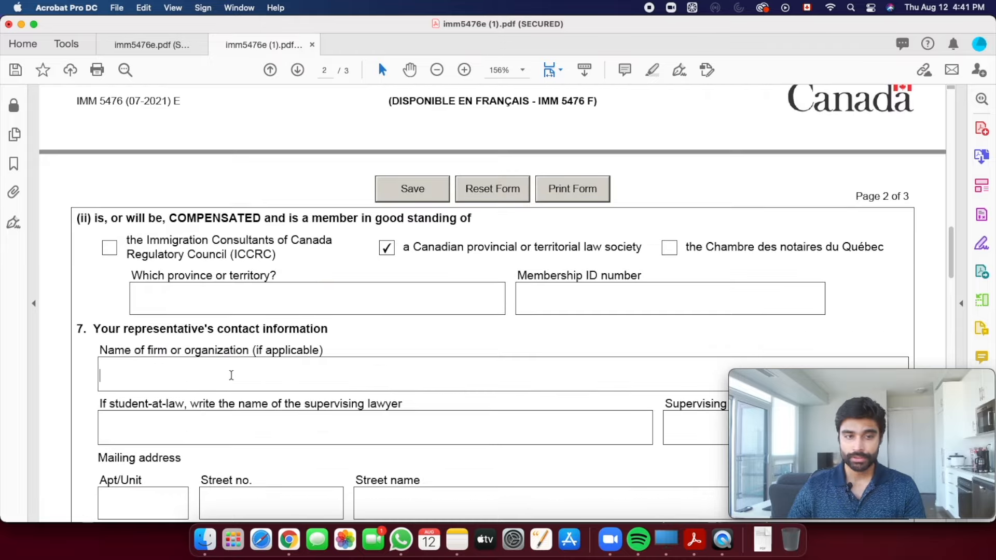
click(252, 375)
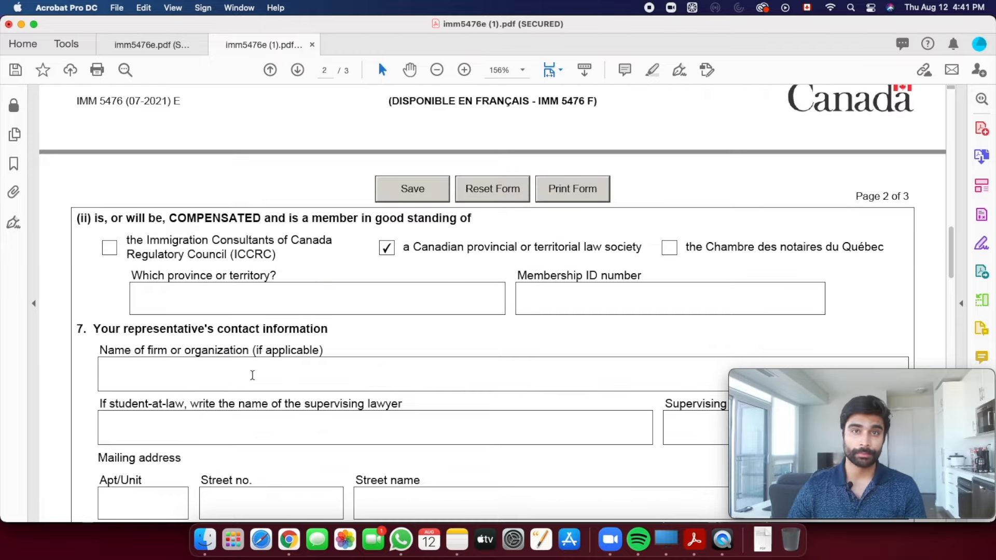
scroll(260, 371, down, 3)
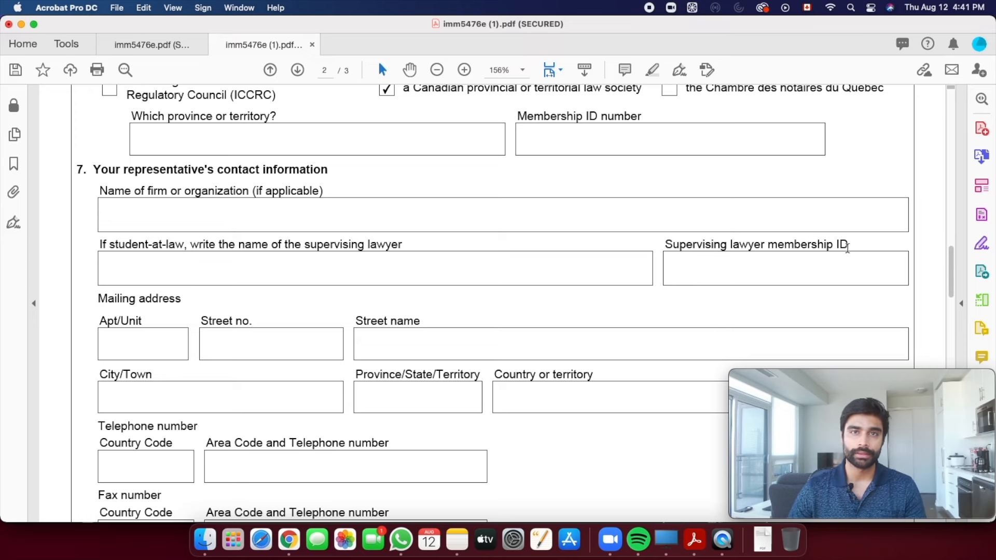
scroll(291, 280, down, 3)
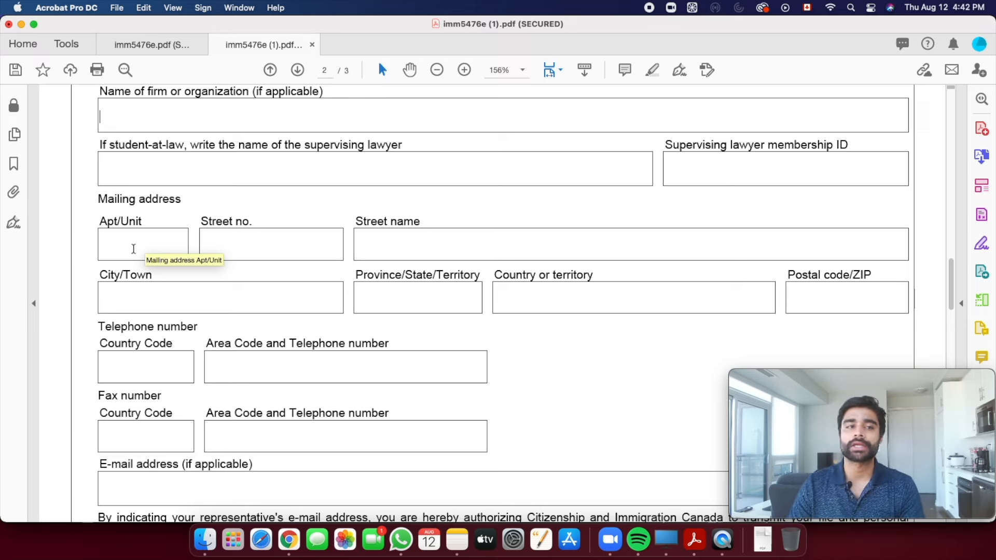
- Fill the Name of firm, supervising lawyer and lawyer membership ID fields with N/A
scroll(133, 249, up, 1)
click(115, 133)
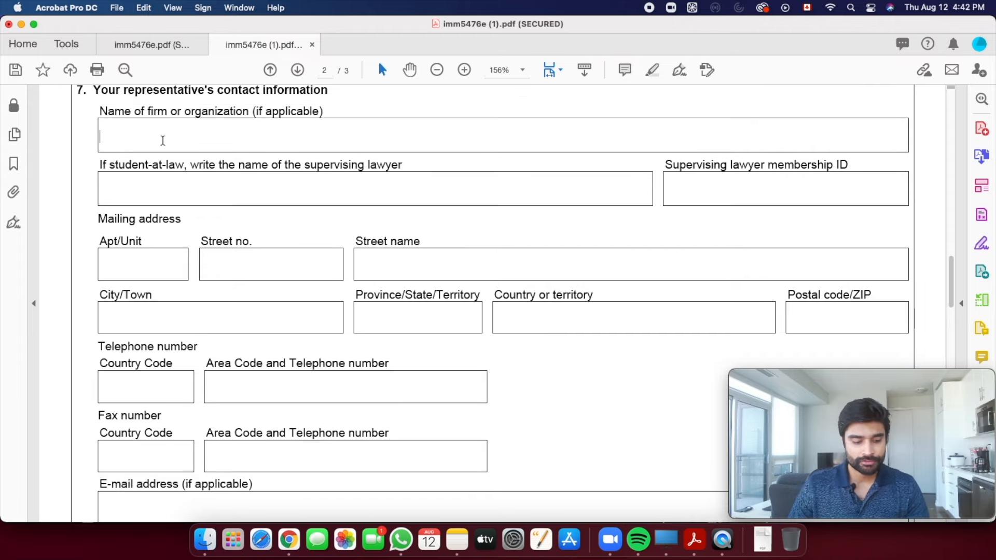
text(N/A)
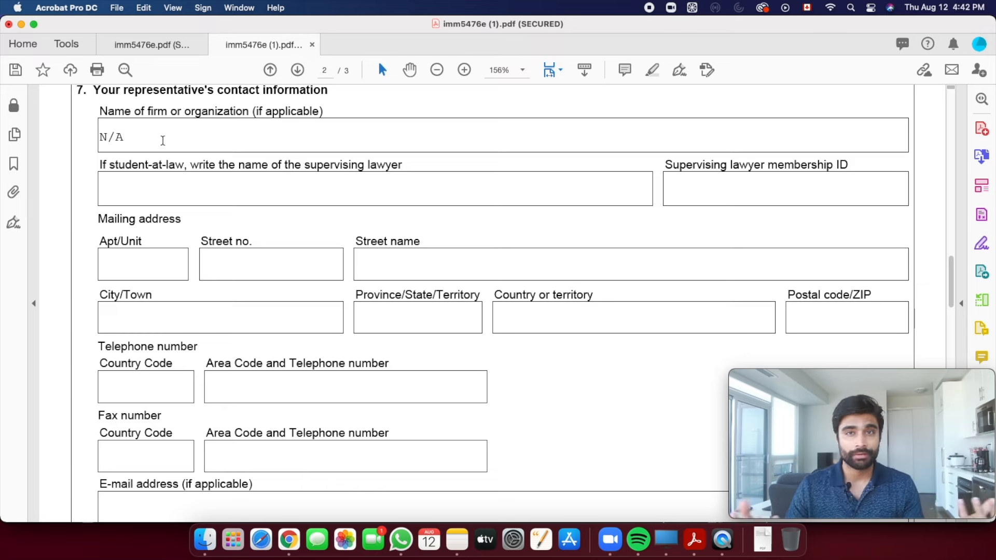
click(125, 182)
text(N/A)
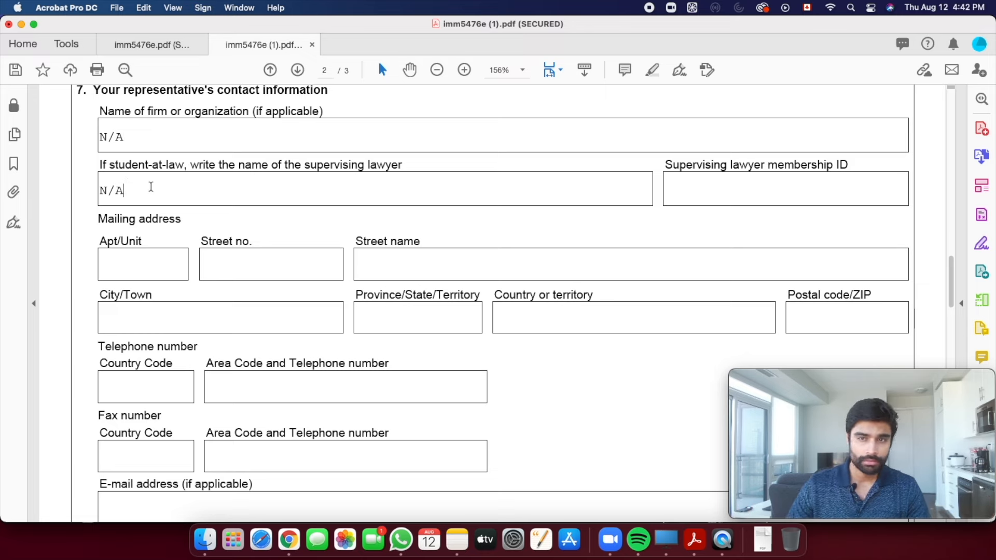
click(706, 186)
text(N/A)
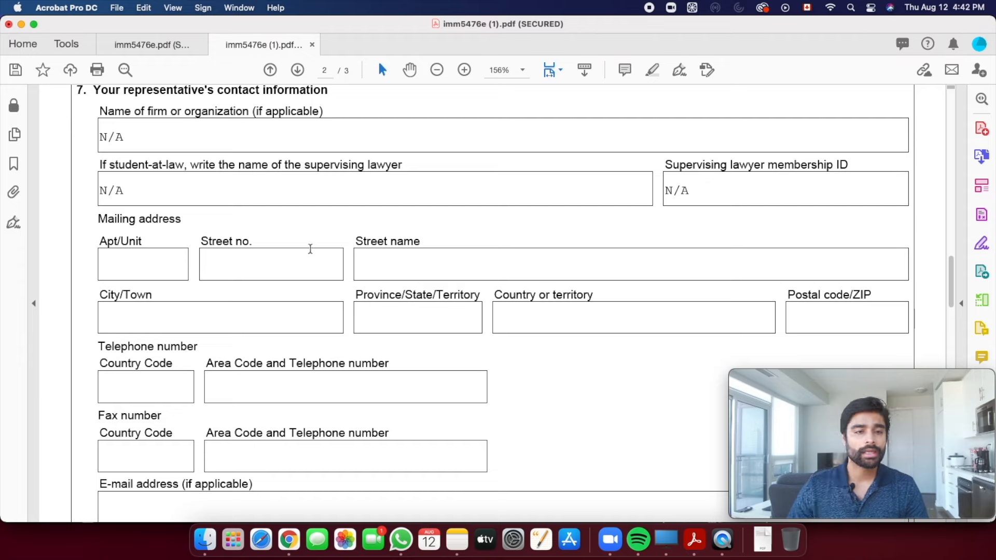
scroll(233, 244, down, 1)
click(141, 245)
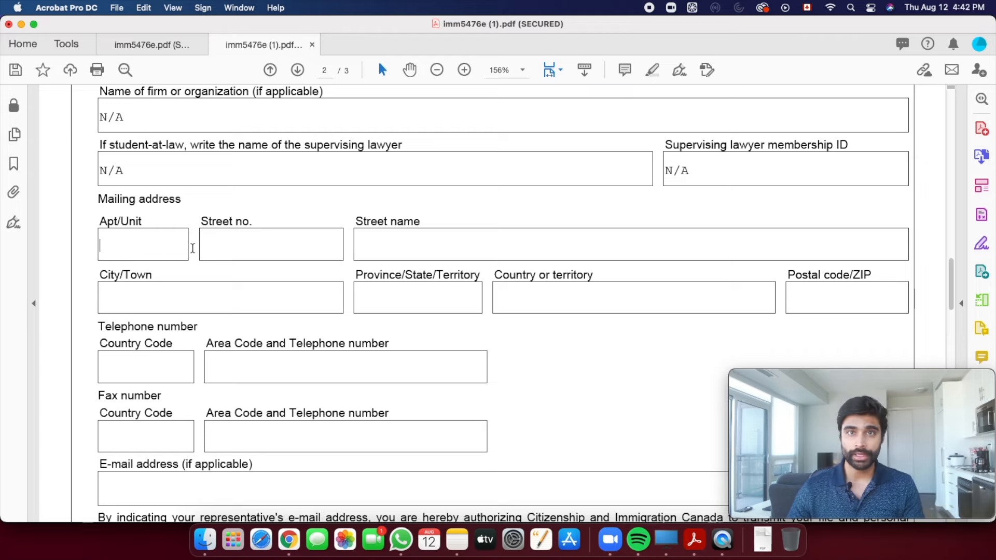
scroll(210, 264, down, 5)
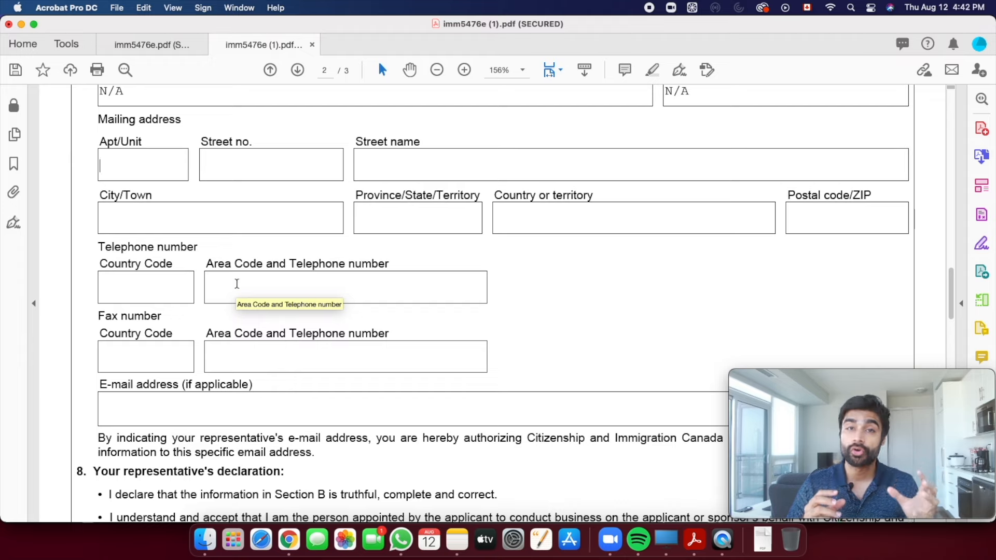
- Type 'corporate phone number (if paid)' into the telephone field
scroll(236, 284, up, 2)
text(cor)
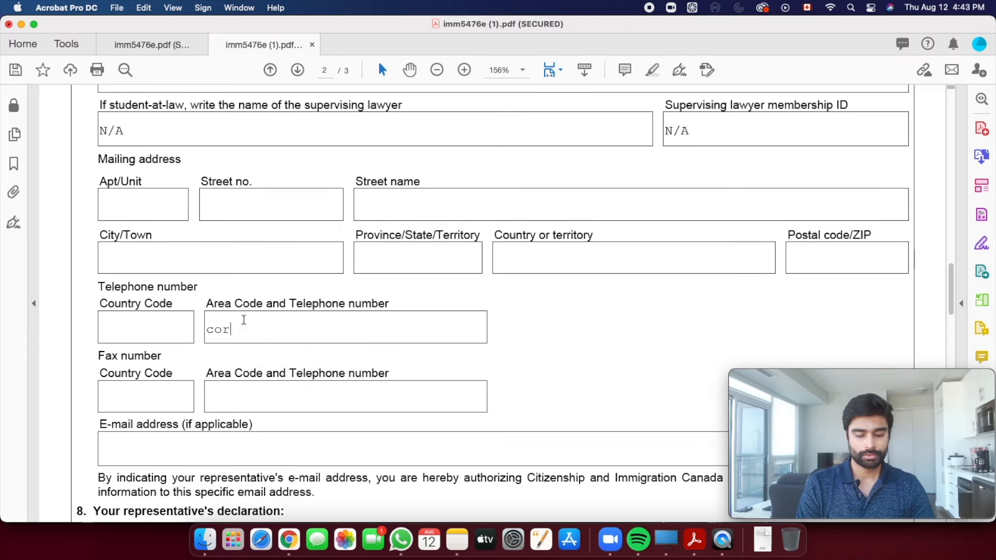
text(porate phone number)
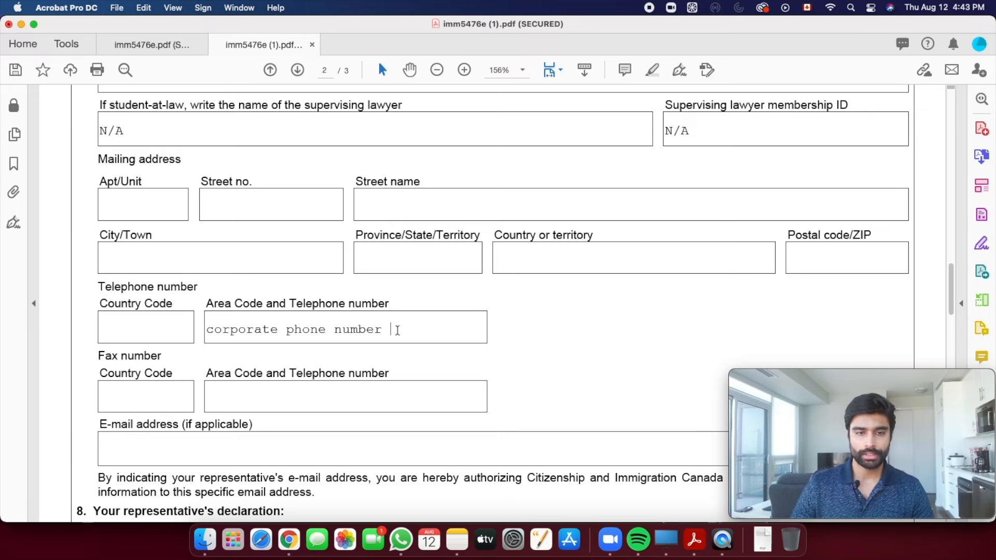
text((if paid))
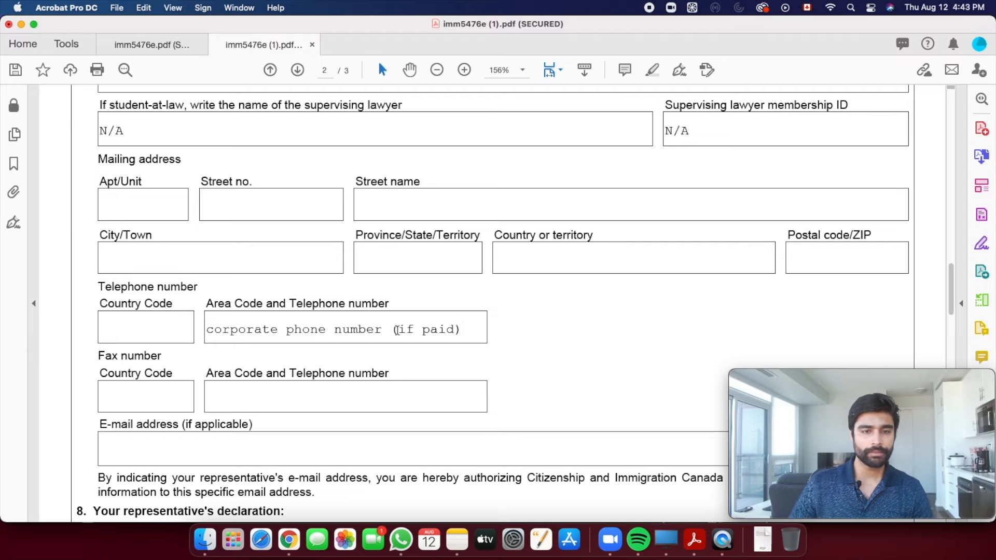
- Enter 'company email address (paid) or personal email address (unpaid)' as the e-mail address
scroll(396, 329, down, 5)
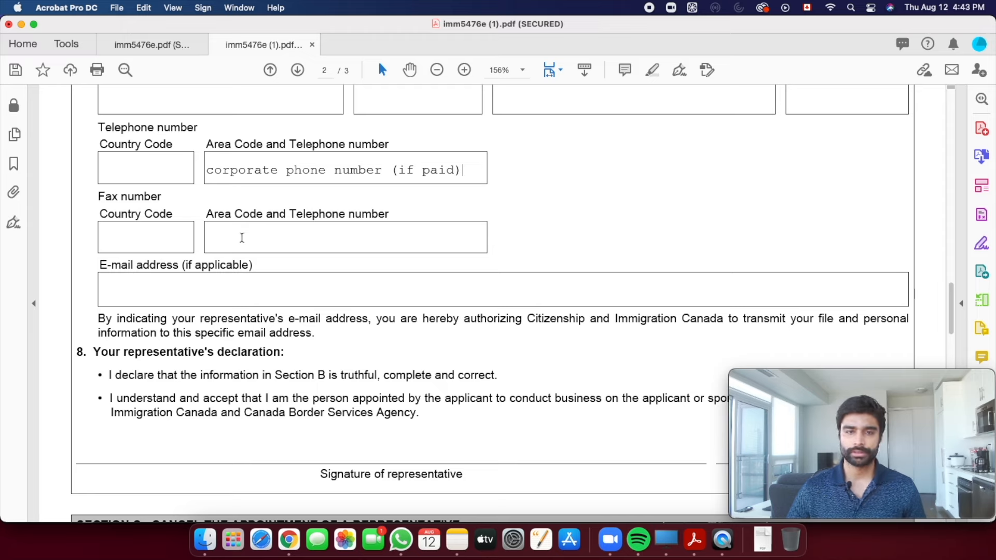
click(157, 295)
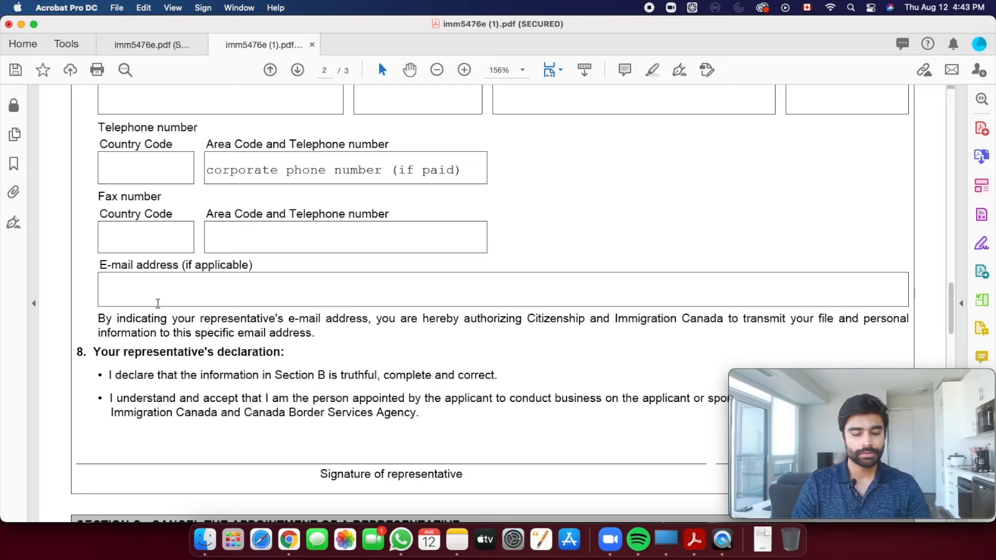
text(company email)
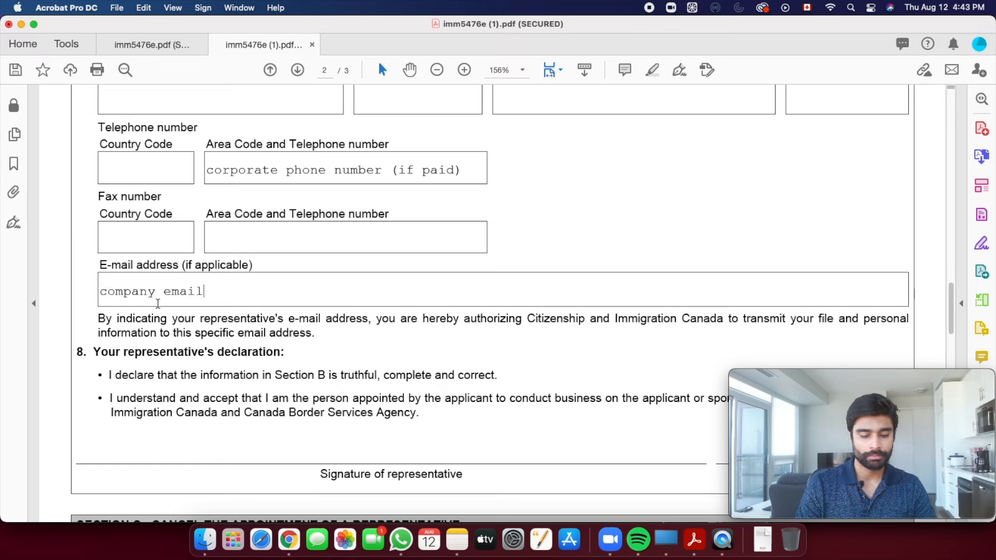
text( address ()
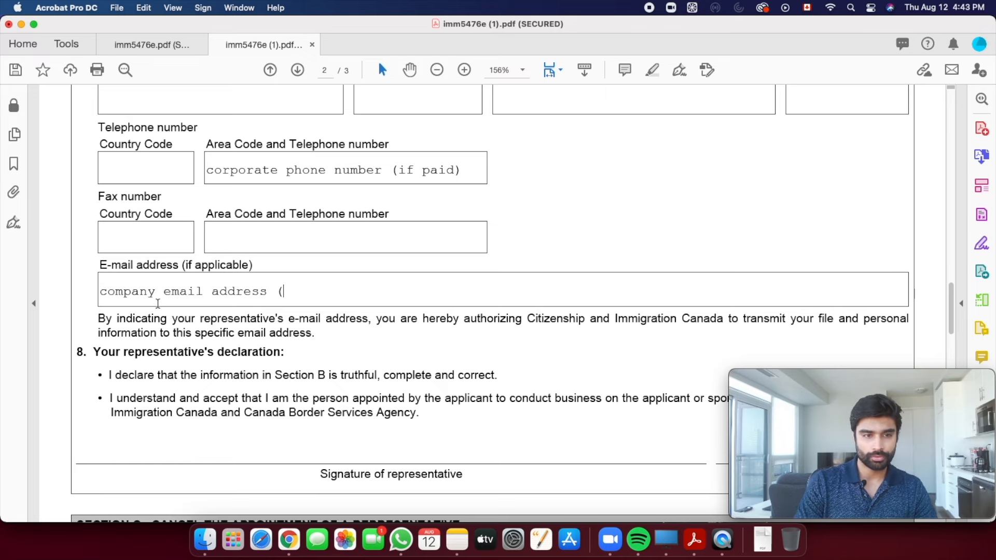
text(paid) )
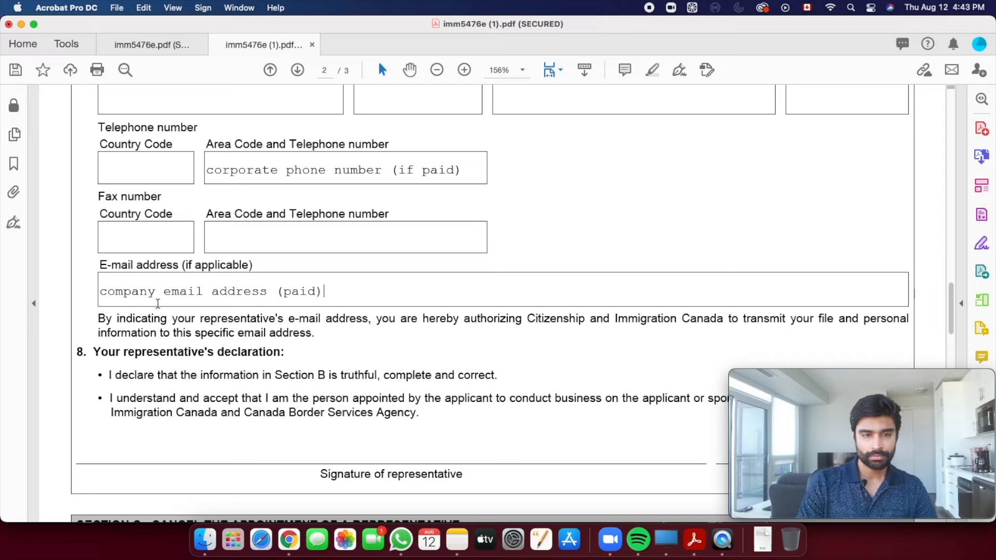
text(or personal)
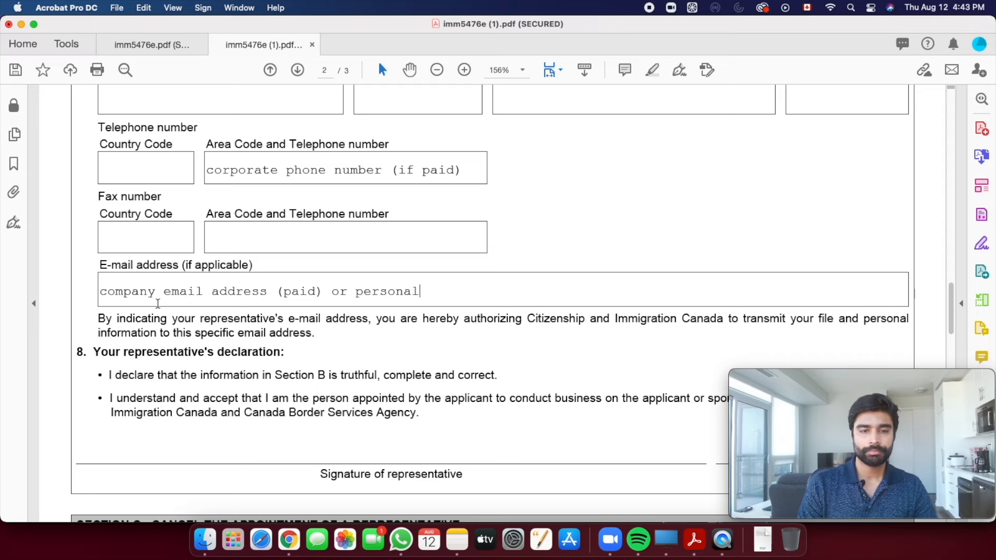
text( email a)
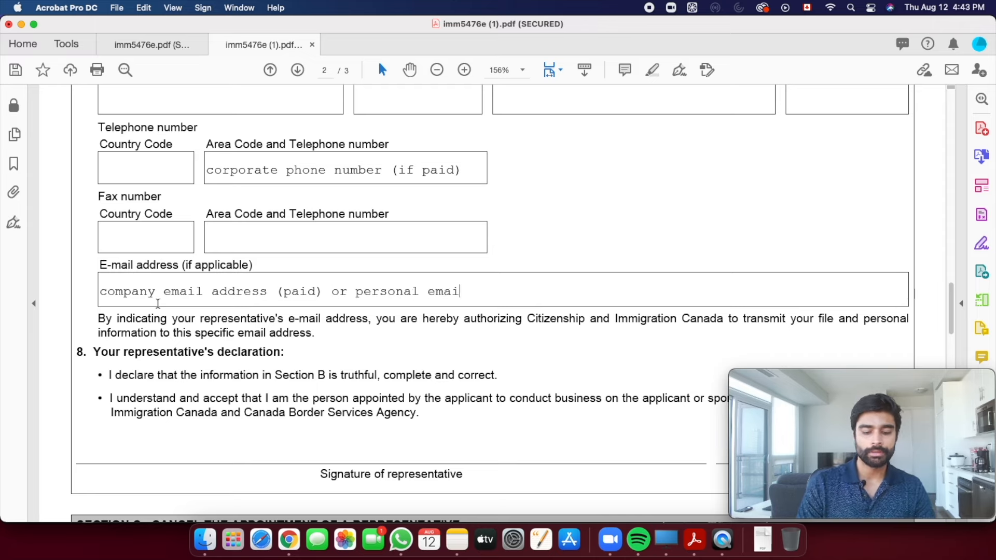
text(ddress )
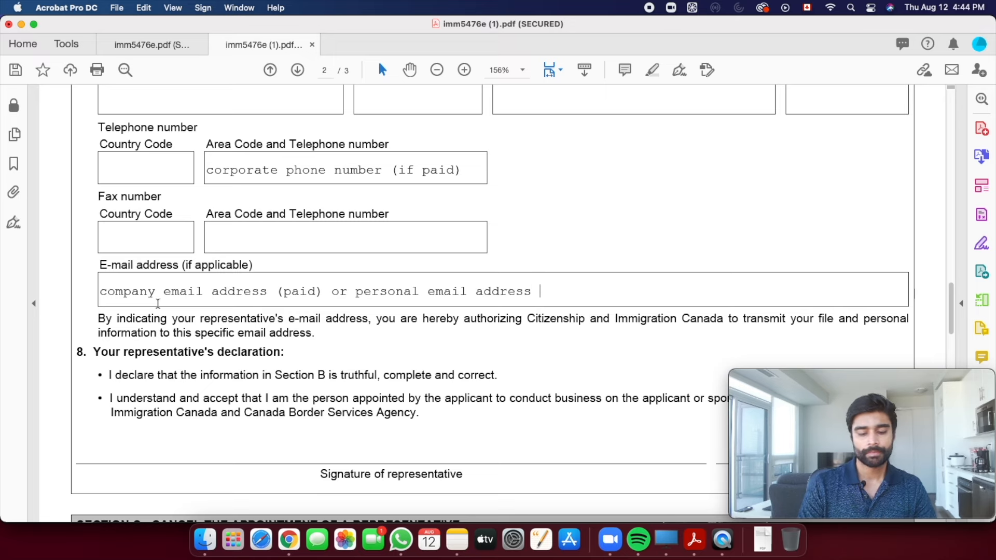
text((unpaid))
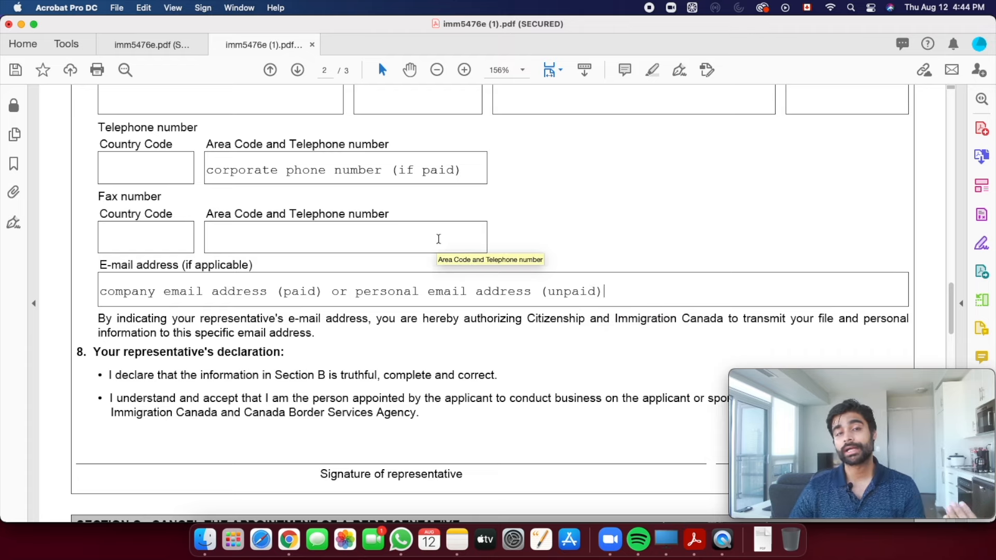
- Scroll to the representative's declaration in section 8, highlighting a line of its text
scroll(438, 239, down, 3)
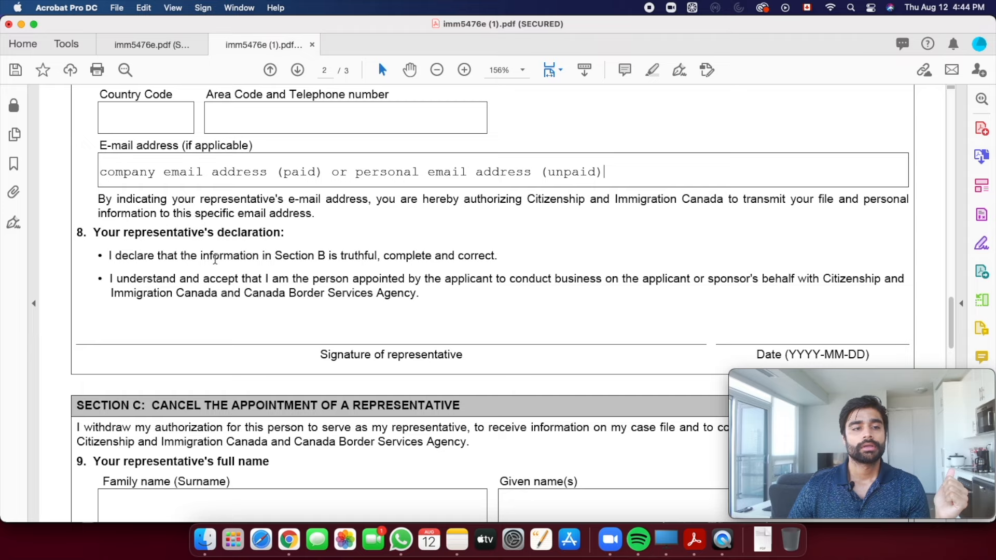
drag(95, 232, 280, 233)
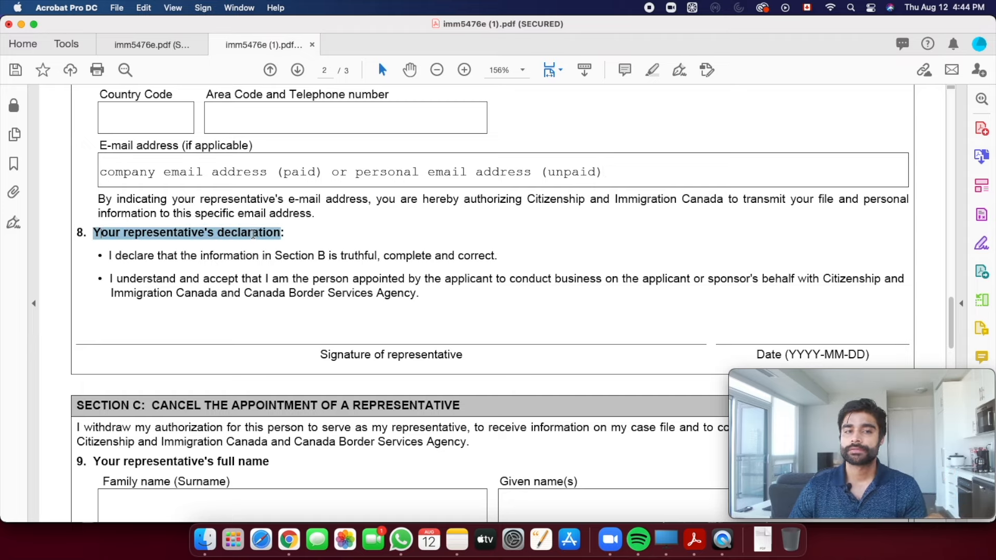
scroll(324, 252, down, 1)
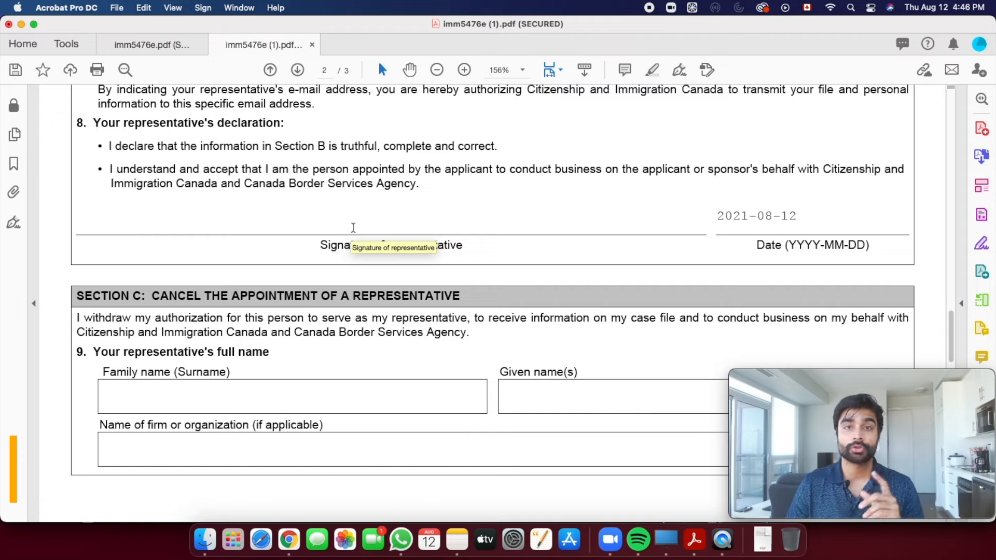
- Review Section C's withdrawal statement, family name, given name and firm fields, leaving them blank
scroll(375, 230, down, 2)
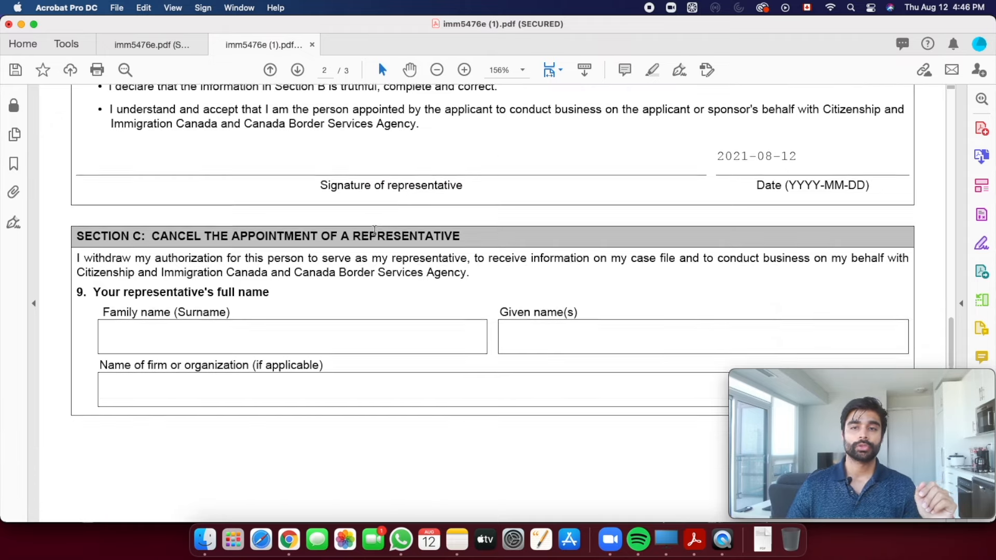
scroll(374, 230, up, 1)
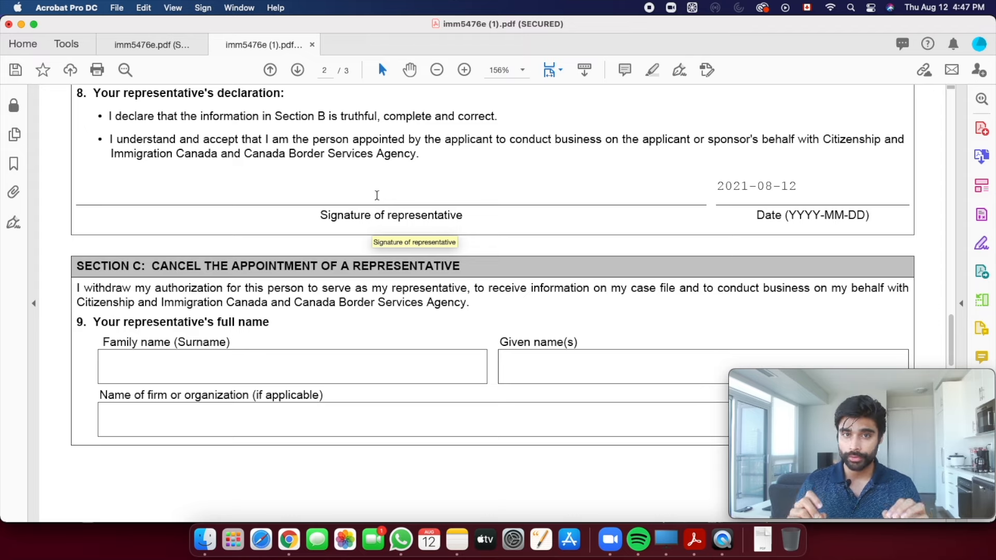
scroll(78, 236, down, 2)
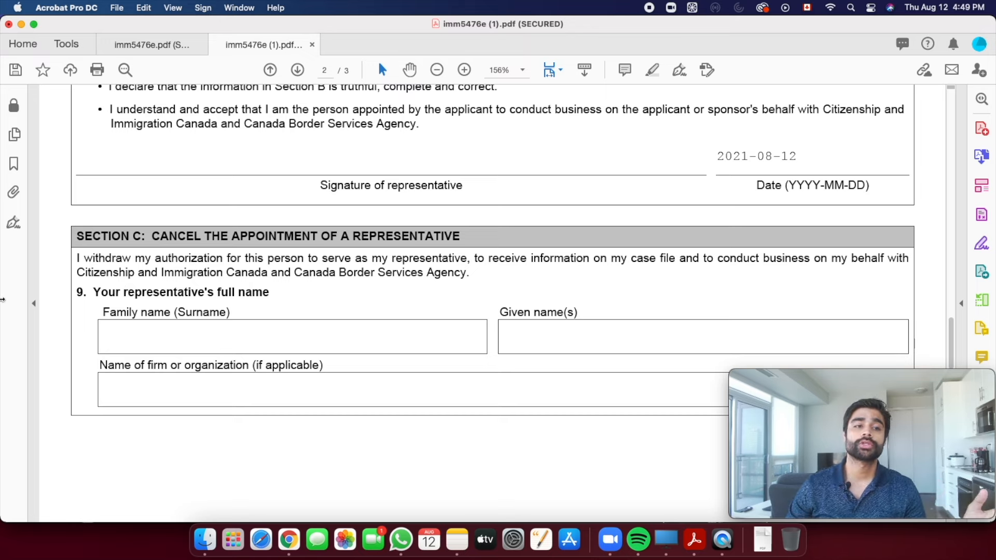
drag(83, 258, 468, 263)
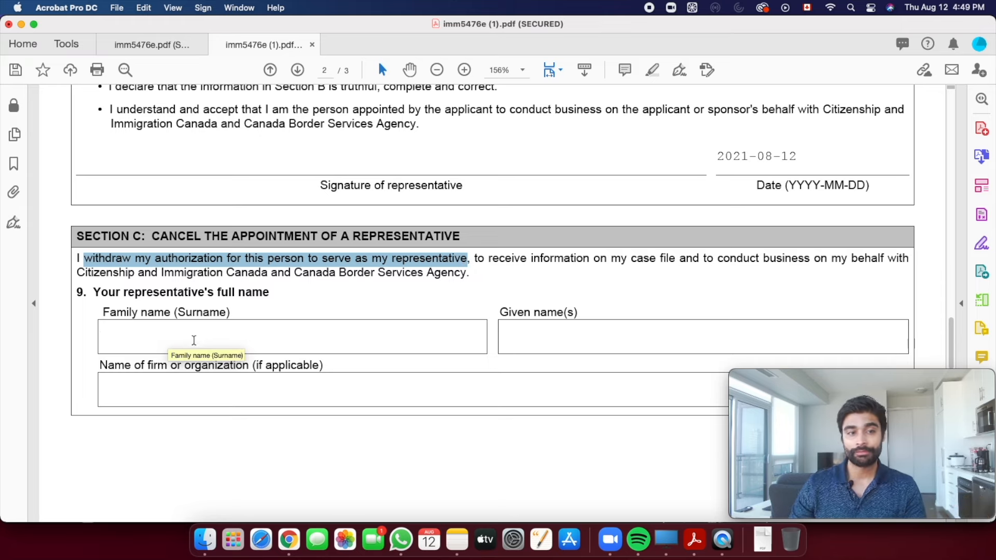
click(163, 332)
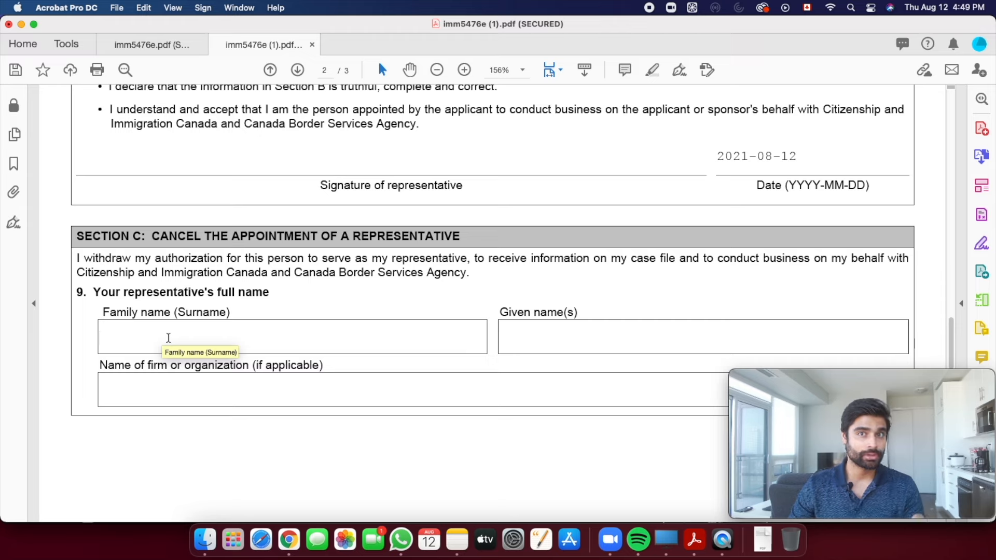
click(529, 340)
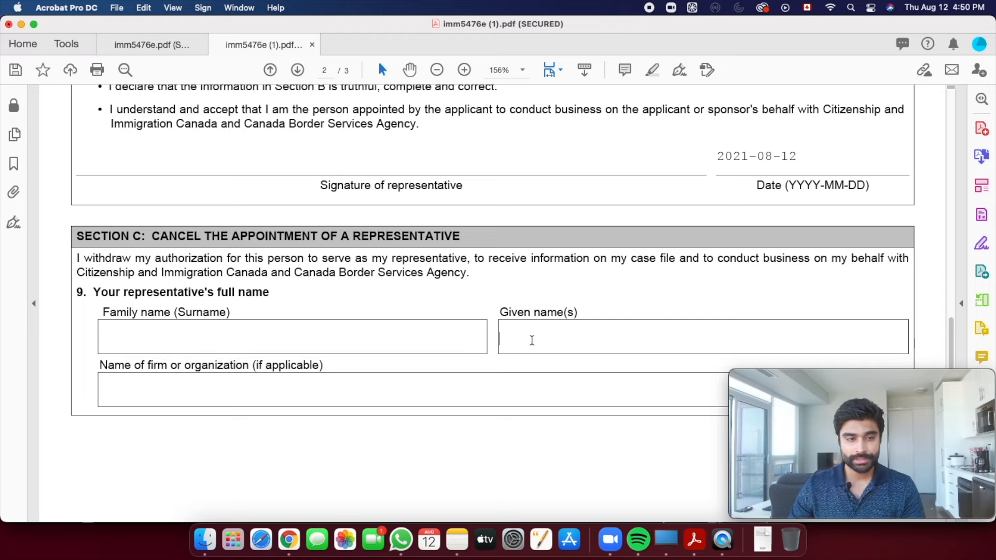
click(138, 399)
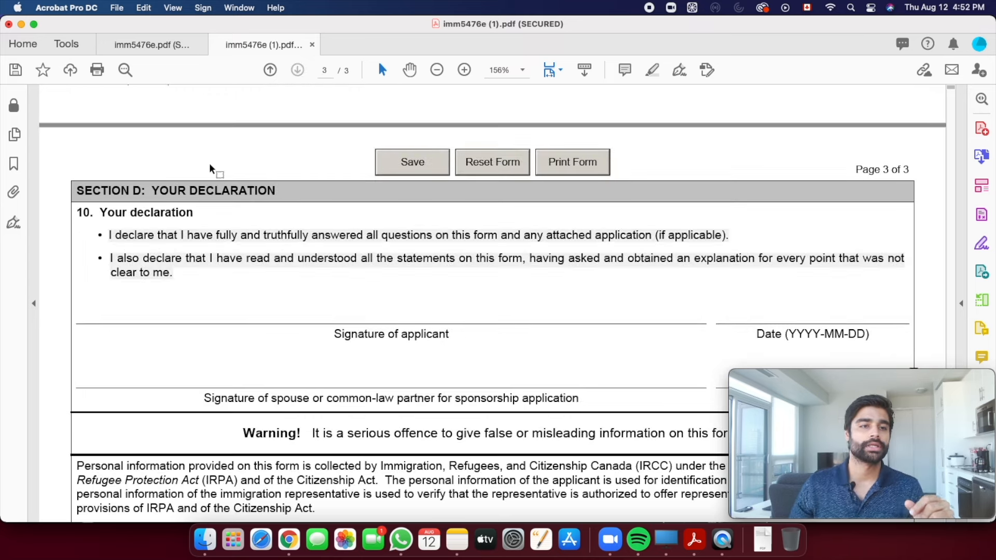
scroll(296, 264, down, 2)
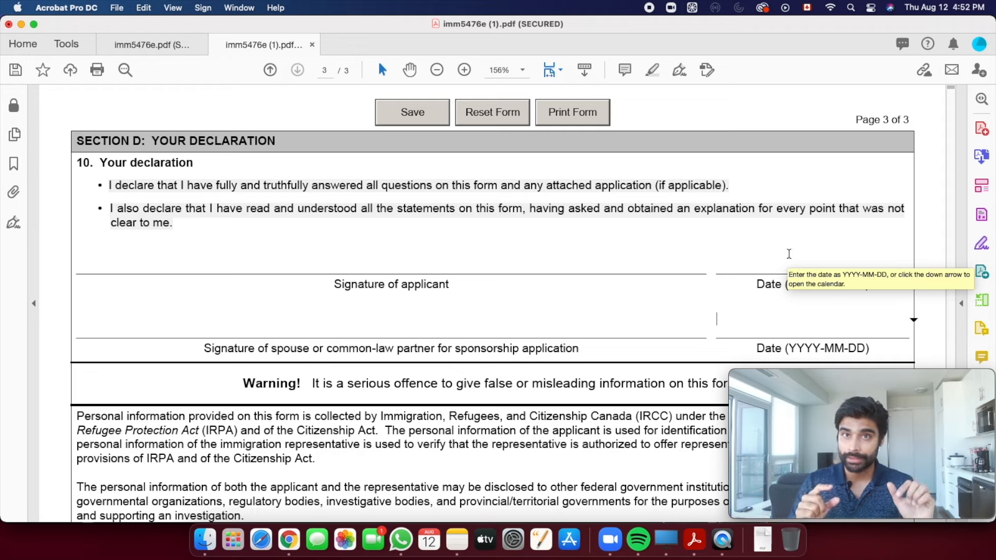
scroll(663, 259, down, 3)
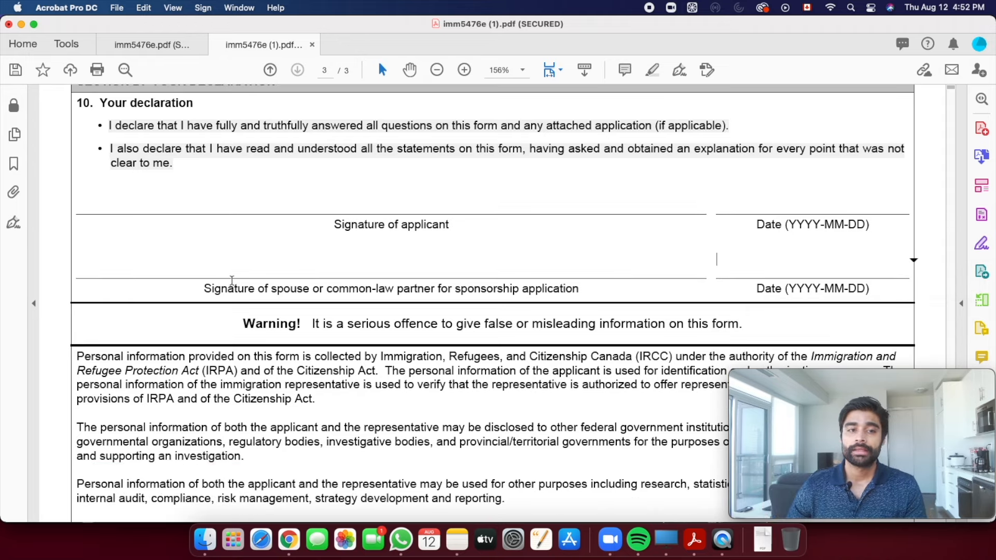
mouse_move(376, 288)
mouse_down()
mouse_move(313, 288)
mouse_move(510, 289)
mouse_up()
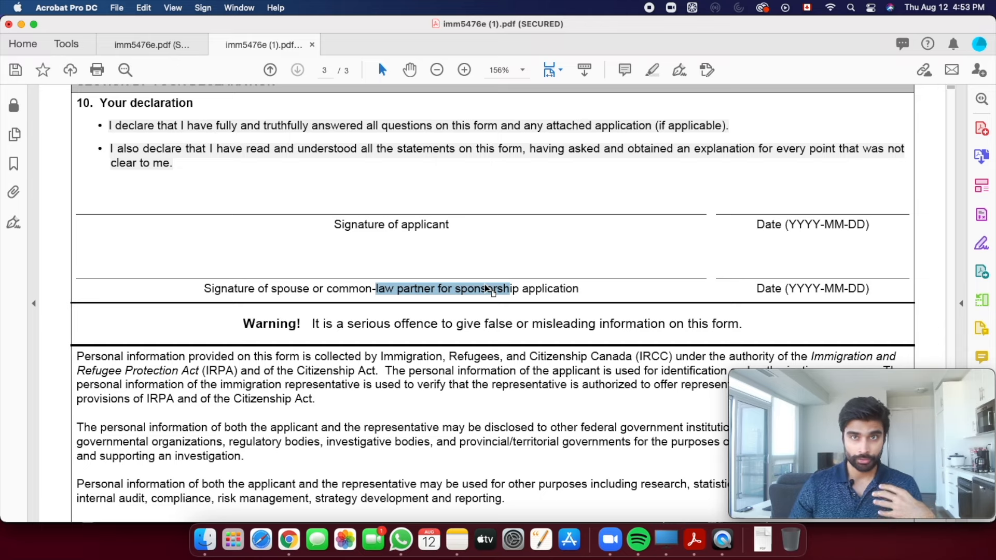
click(382, 195)
scroll(734, 234, down, 2)
scroll(735, 234, down, 6)
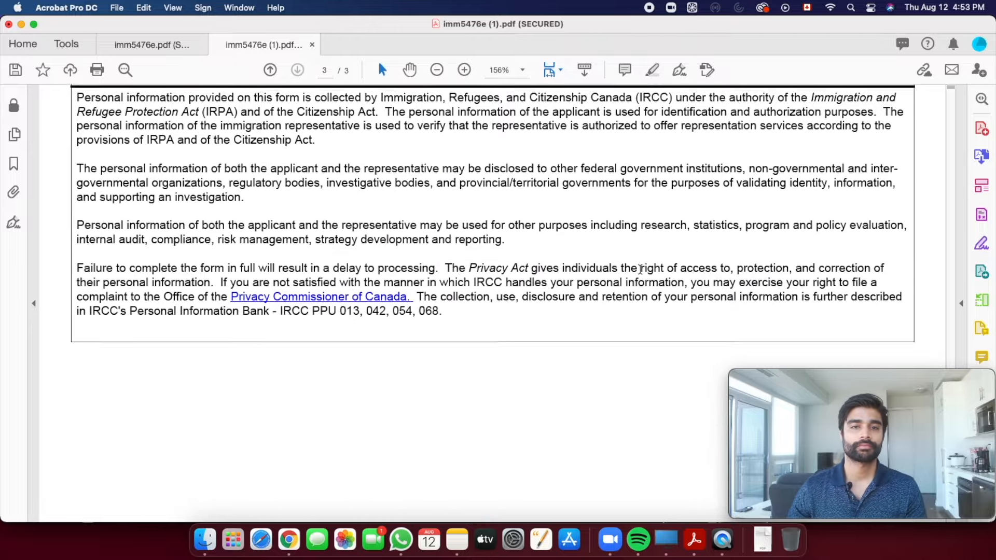